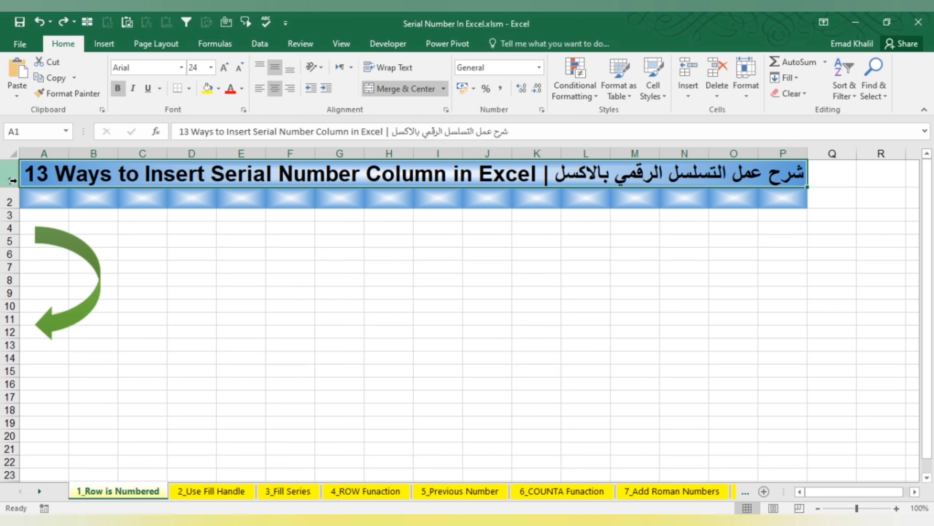
- Create a new blank workbook (Book1) and browse down column A of its empty Sheet1
{"action": "key", "text": "ctrl+n"}
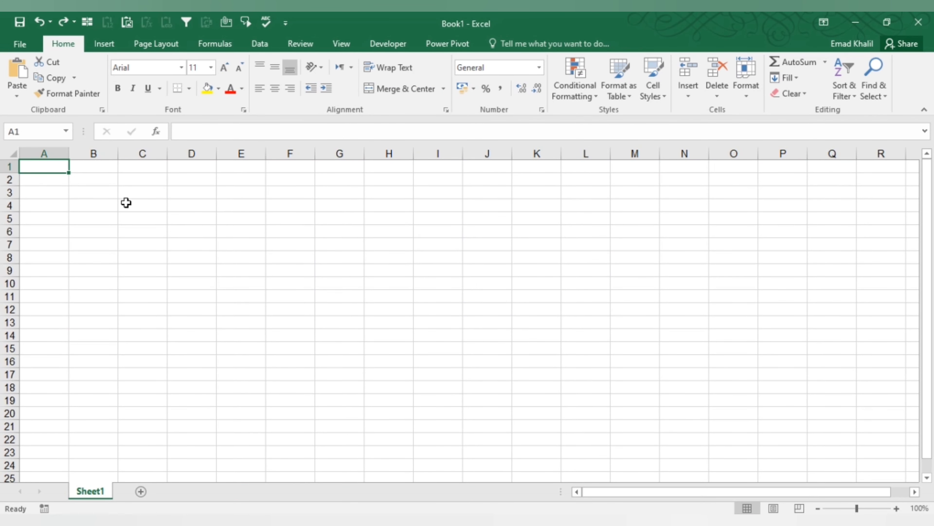
{"action": "key", "text": "Down"}
{"action": "key", "text": "Down"}
{"action": "key", "text": "Down"}
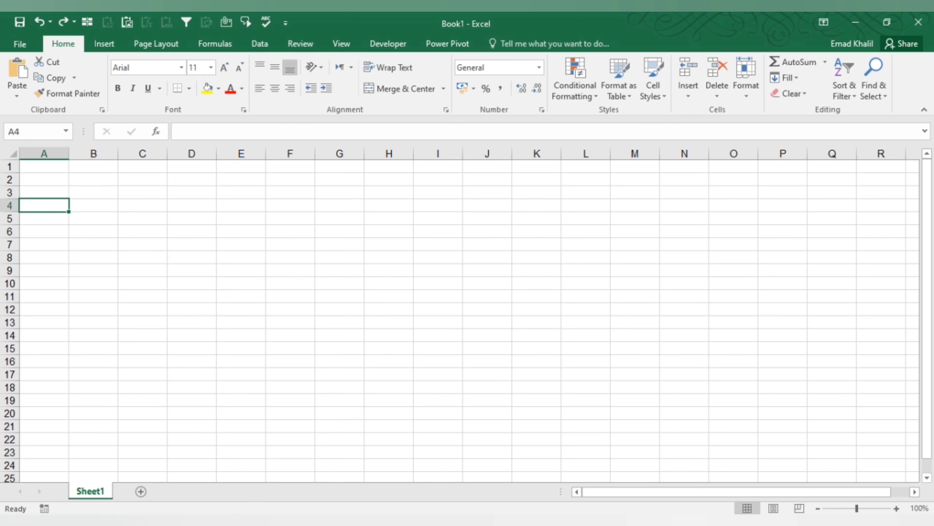
{"action": "key", "text": "Down"}
{"action": "key", "text": "Down"}
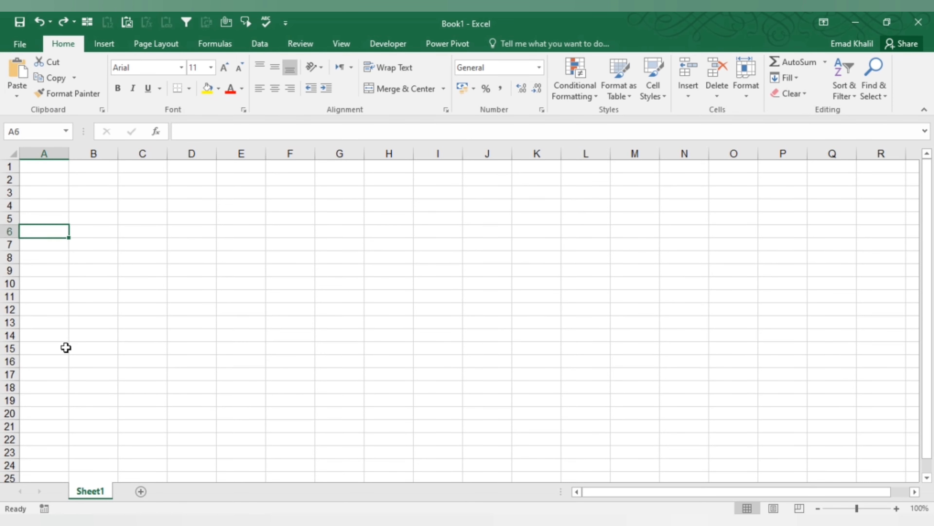
{"action": "key", "text": "Down"}
{"action": "key", "text": "Down"}
{"action": "key", "text": "Down"}
{"action": "key", "text": "Down"}
{"action": "key", "text": "Down"}
{"action": "key", "text": "Down"}
{"action": "key", "text": "Down"}
{"action": "key", "text": "Down"}
{"action": "key", "text": "Down"}
{"action": "key", "text": "Down"}
{"action": "key", "text": "Down"}
{"action": "key", "text": "Down"}
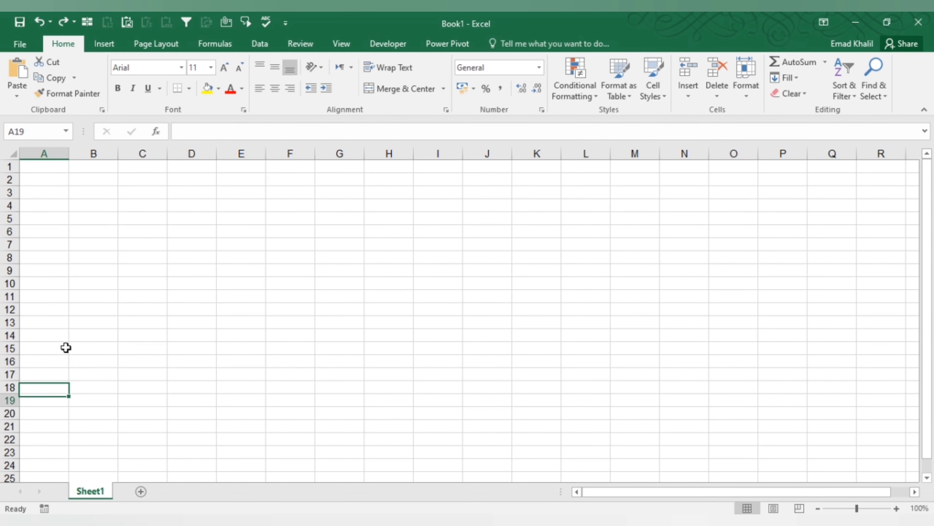
{"action": "key", "text": "Down"}
{"action": "key", "text": "Down"}
{"action": "key", "text": "Down"}
{"action": "key", "text": "Down"}
{"action": "key", "text": "Down"}
{"action": "key", "text": "Down"}
{"action": "key", "text": "Down"}
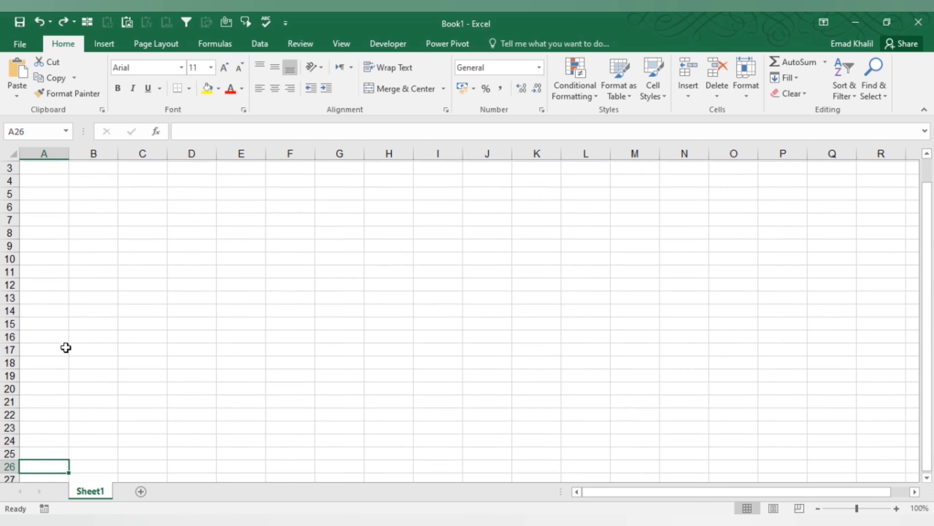
{"action": "key", "text": "Down"}
{"action": "key", "text": "Down"}
{"action": "key", "text": "Down"}
{"action": "key", "text": "Down"}
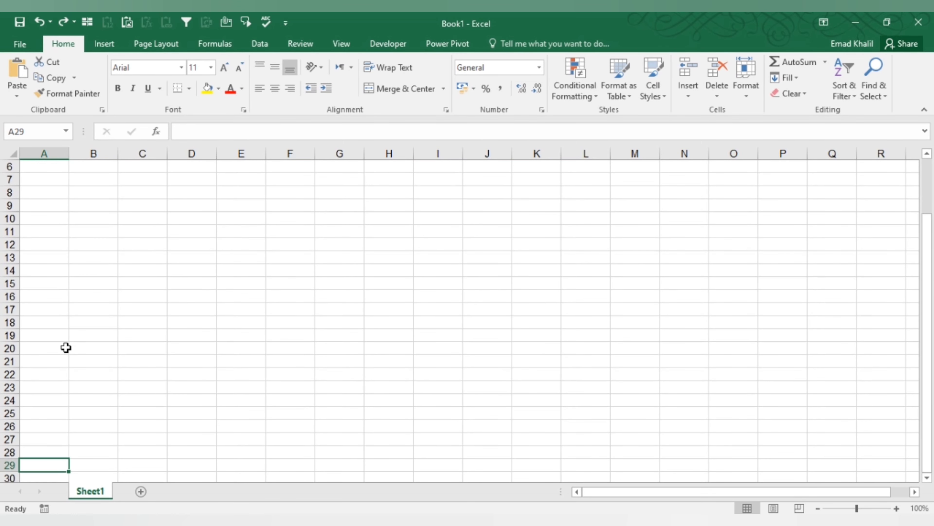
{"action": "key", "text": "ctrl+Home"}
{"action": "key", "text": "Down"}
{"action": "key", "text": "Down"}
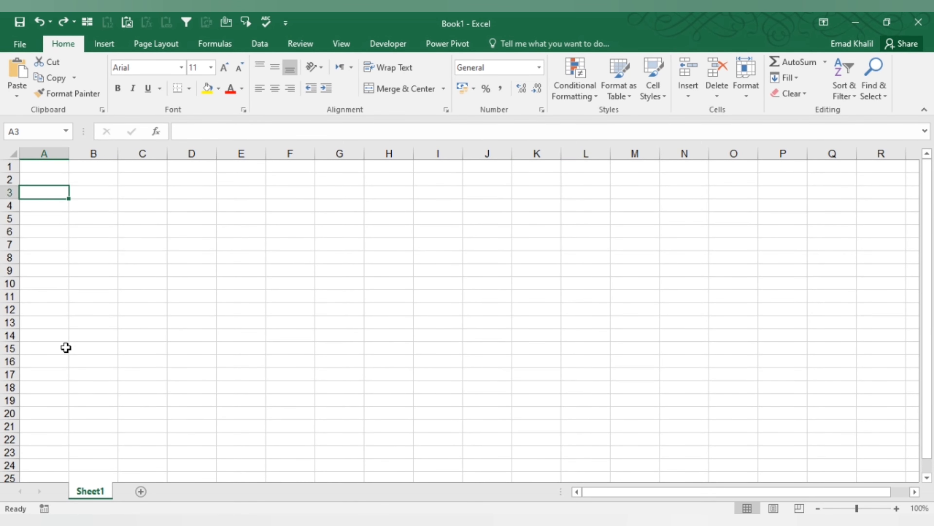
{"action": "key", "text": "Down"}
{"action": "key", "text": "Down"}
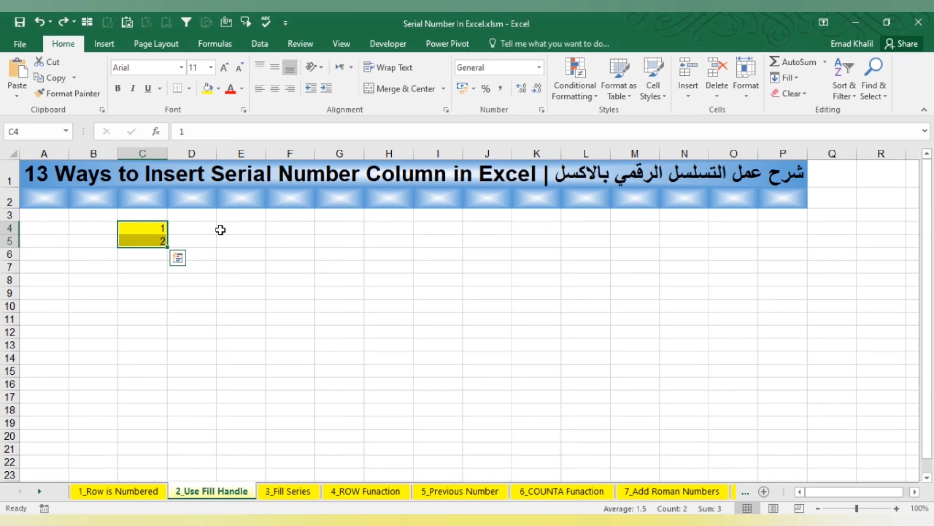
- Extend the 1 and 2 in C4:C5 down to C16 to number it 1 to 13
{"action": "left_click", "coordinate": [184, 229]}
{"action": "left_click_drag", "start_coordinate": [147, 229], "coordinate": [148, 241]}
{"action": "left_click_drag", "start_coordinate": [167, 248], "coordinate": [166, 390]}
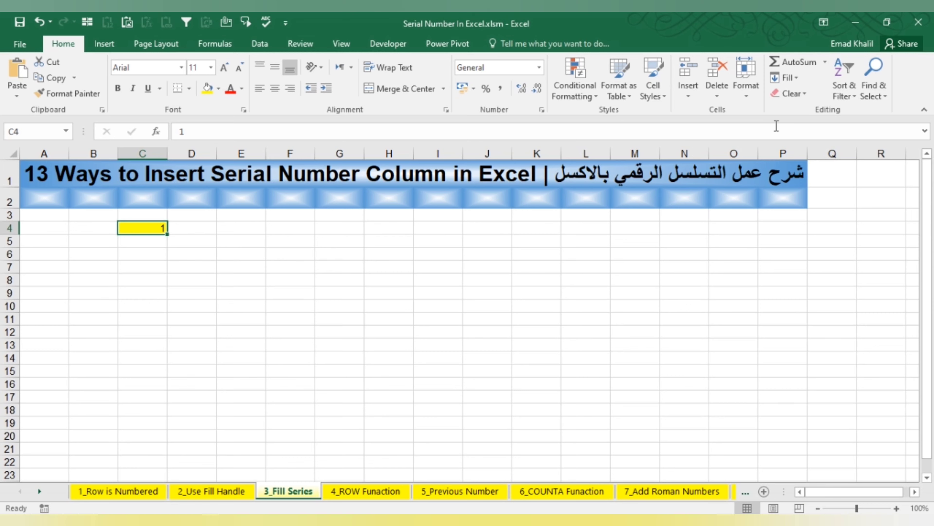
- Fill a column series from C4 with a stop value of 100
{"action": "left_click", "coordinate": [795, 78]}
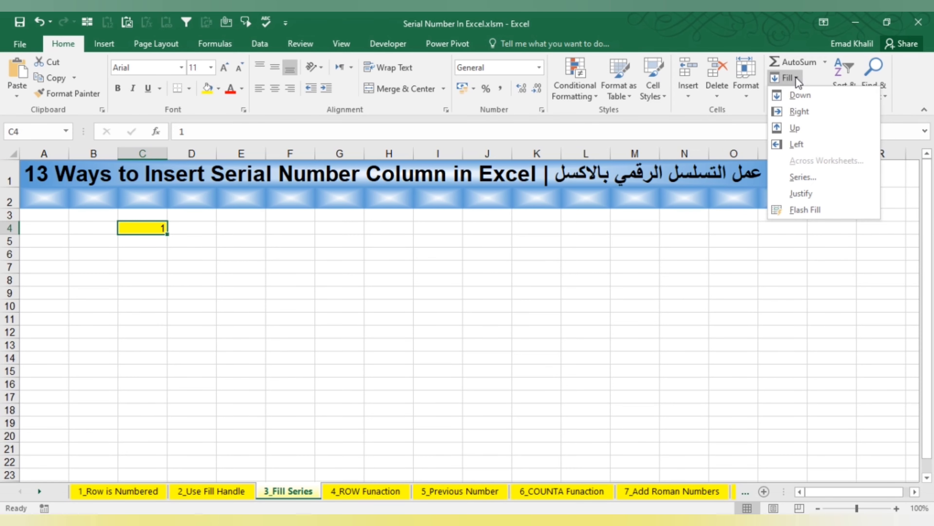
{"action": "left_click", "coordinate": [808, 177]}
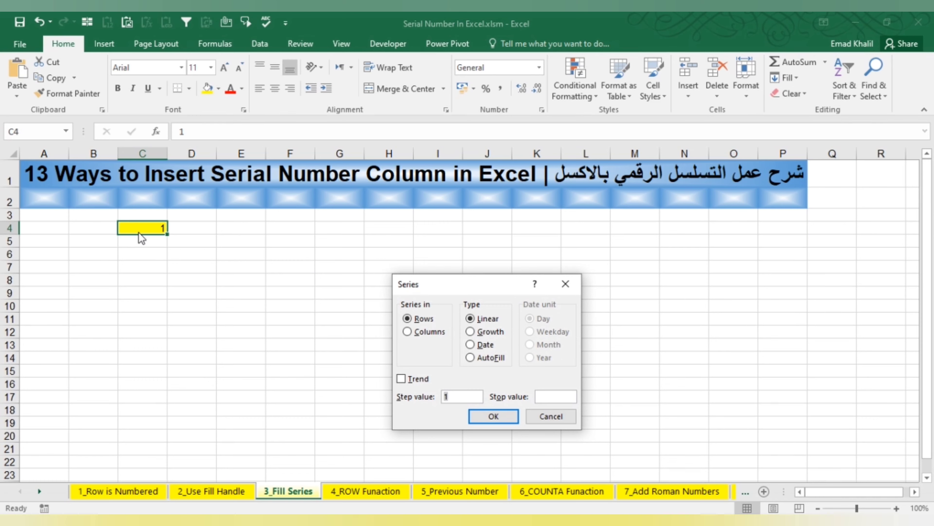
{"action": "left_click", "coordinate": [428, 333]}
{"action": "left_click", "coordinate": [467, 396]}
{"action": "type", "text": "10"}
{"action": "type", "text": "0"}
{"action": "left_click", "coordinate": [494, 416]}
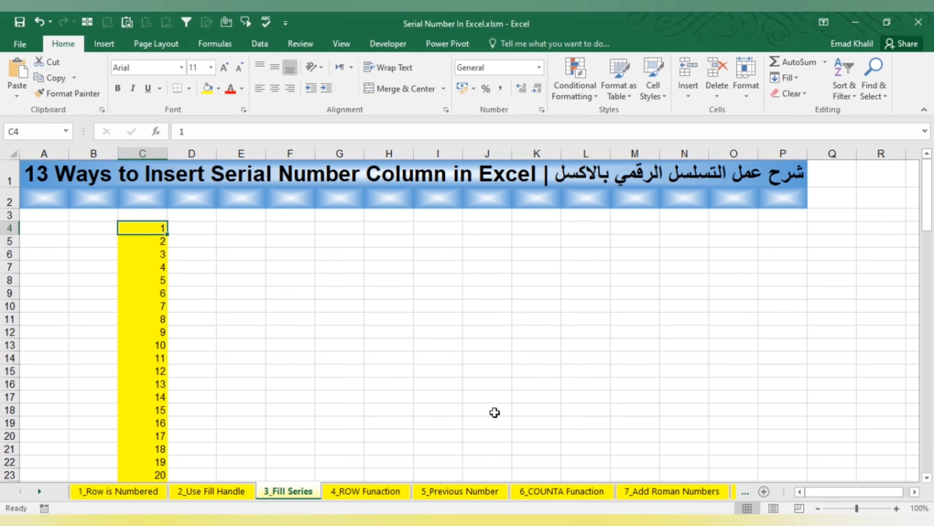
- Check the series end, move to E4, and reopen the Series dialog
{"action": "key", "text": "ctrl+Down"}
{"action": "key", "text": "ctrl+Up"}
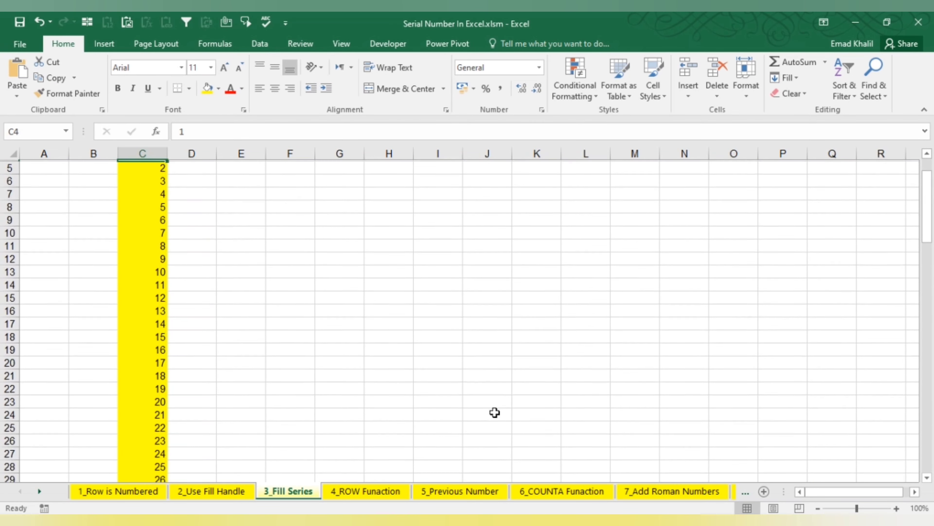
{"action": "key", "text": "ctrl+Home"}
{"action": "key", "text": "Down"}
{"action": "key", "text": "Down"}
{"action": "key", "text": "Down"}
{"action": "key", "text": "Right"}
{"action": "key", "text": "Right"}
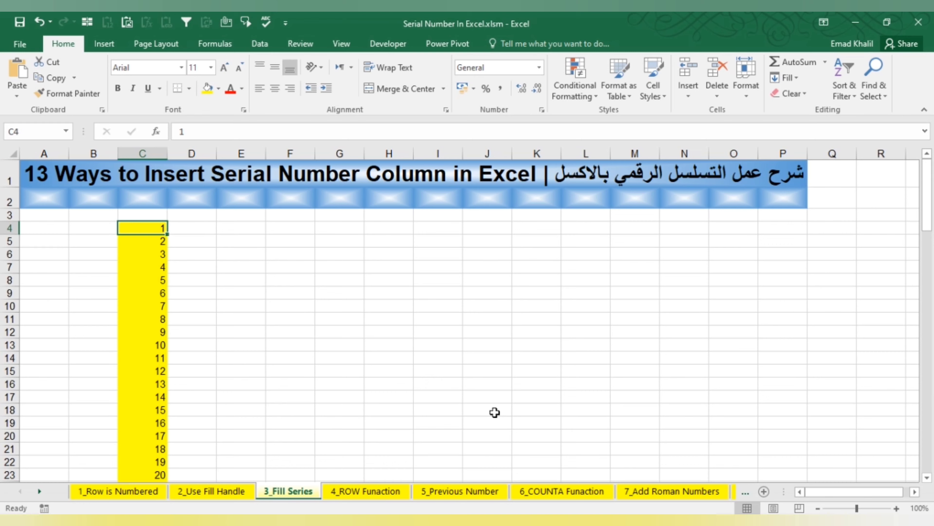
{"action": "key", "text": "Right"}
{"action": "key", "text": "Right"}
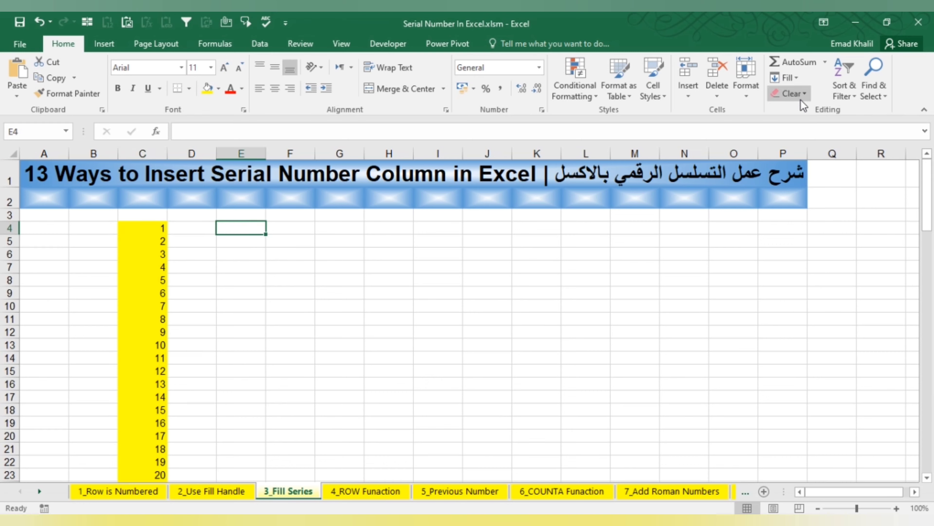
{"action": "left_click", "coordinate": [791, 77]}
{"action": "left_click", "coordinate": [802, 177]}
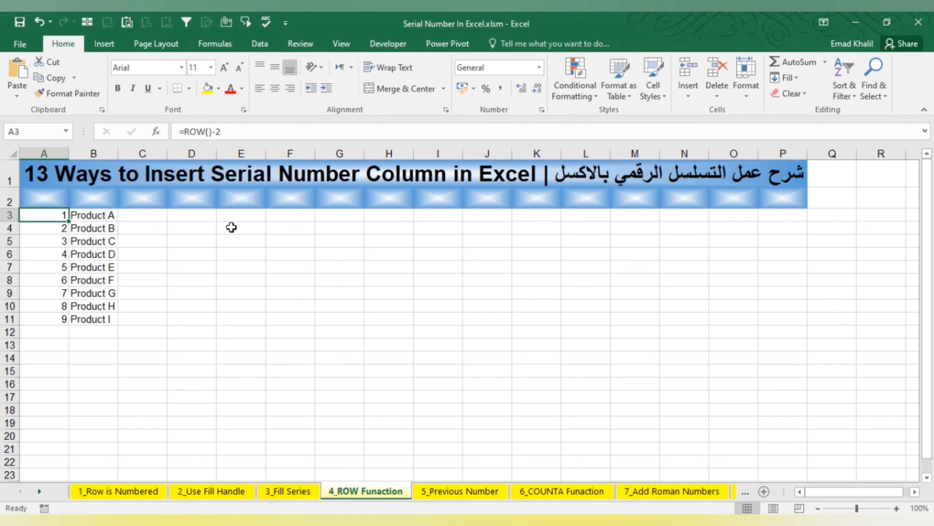
- Enter =ROW()-2 in D3 and fill it down to D15, giving serials 1 to 13
{"action": "left_click", "coordinate": [178, 213]}
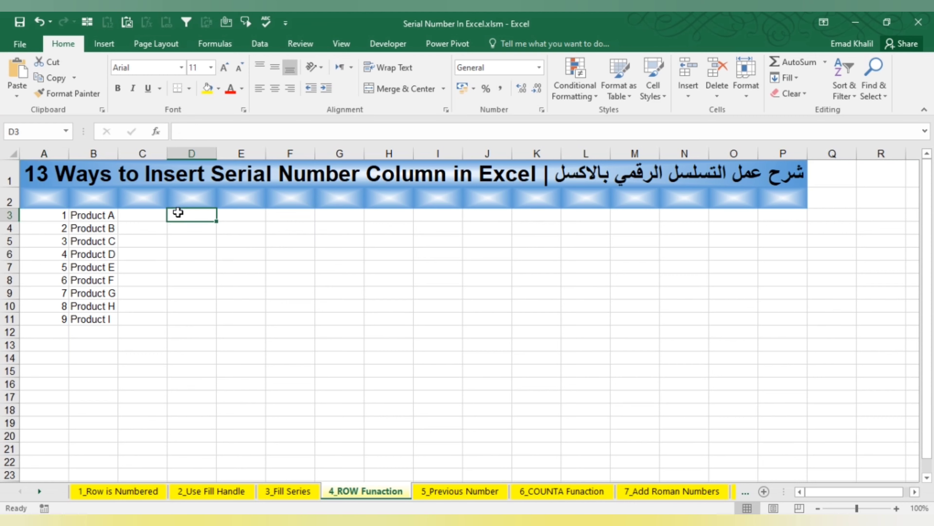
{"action": "type", "text": "=ro"}
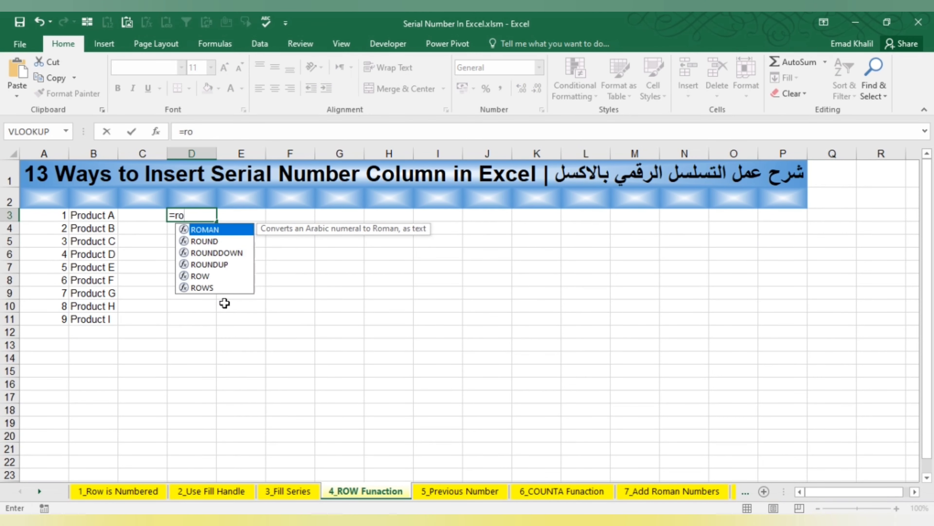
{"action": "type", "text": "w()"}
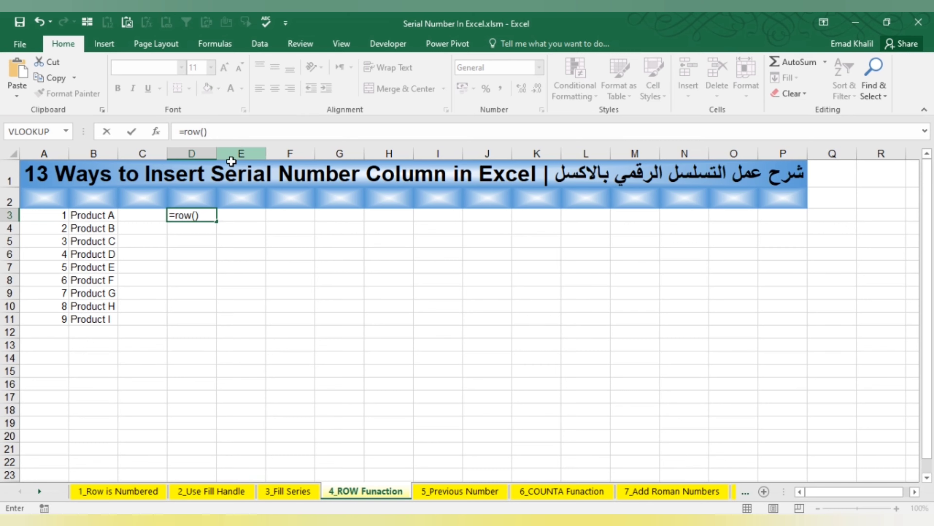
{"action": "type", "text": "-2"}
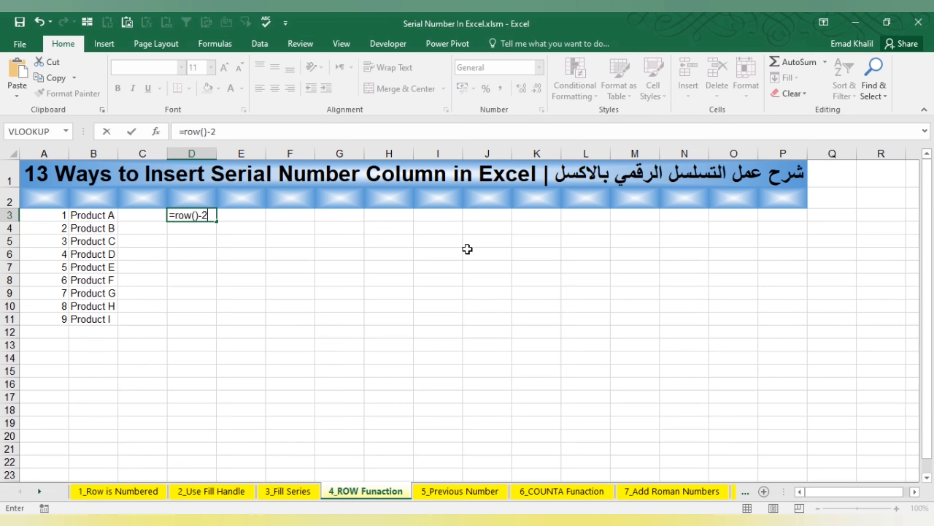
{"action": "key", "text": "ctrl+Return"}
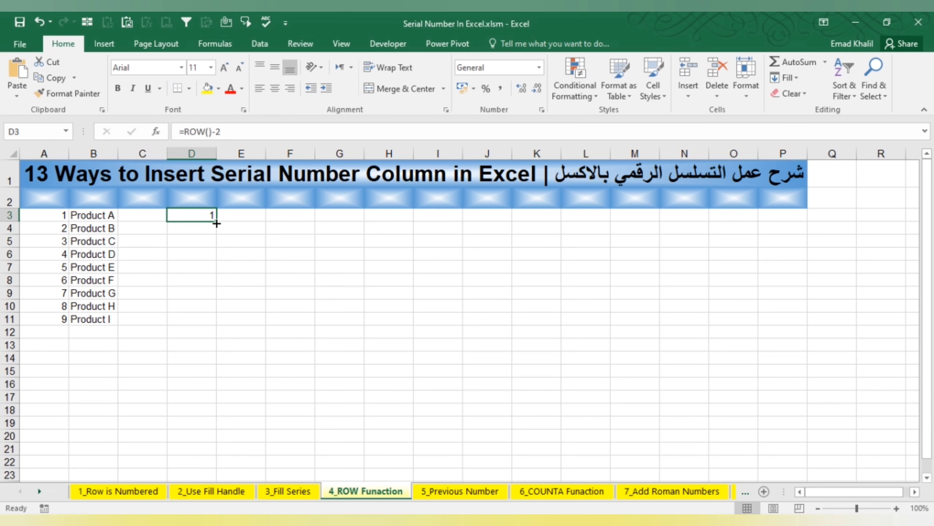
{"action": "left_click_drag", "start_coordinate": [216, 224], "coordinate": [216, 376]}
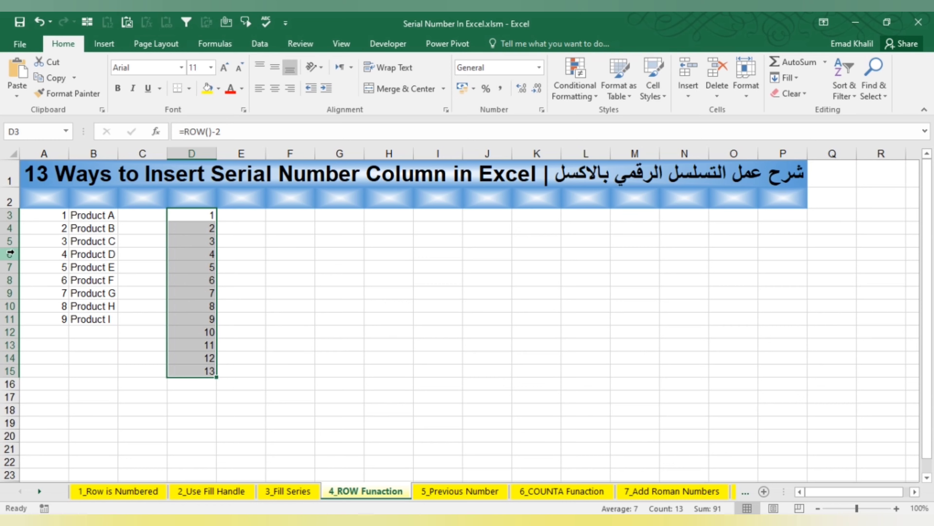
- Delete the Product D row and check that column D renumbers consecutively
{"action": "left_click", "coordinate": [10, 253]}
{"action": "right_click", "coordinate": [10, 254]}
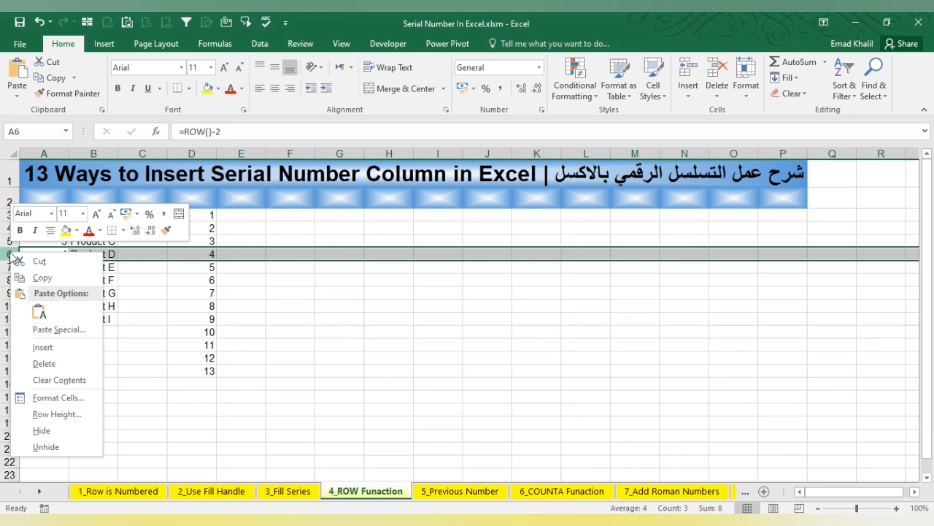
{"action": "left_click", "coordinate": [50, 363]}
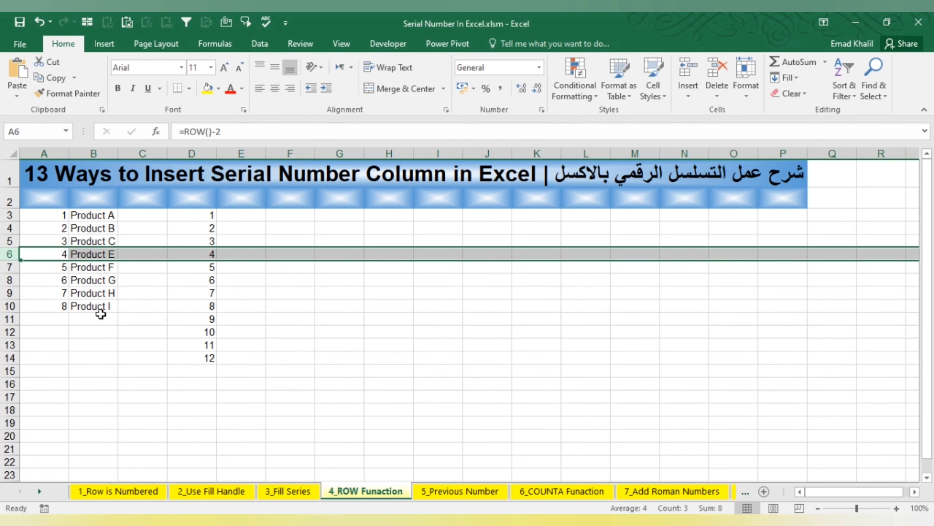
{"action": "left_click_drag", "start_coordinate": [186, 214], "coordinate": [192, 356]}
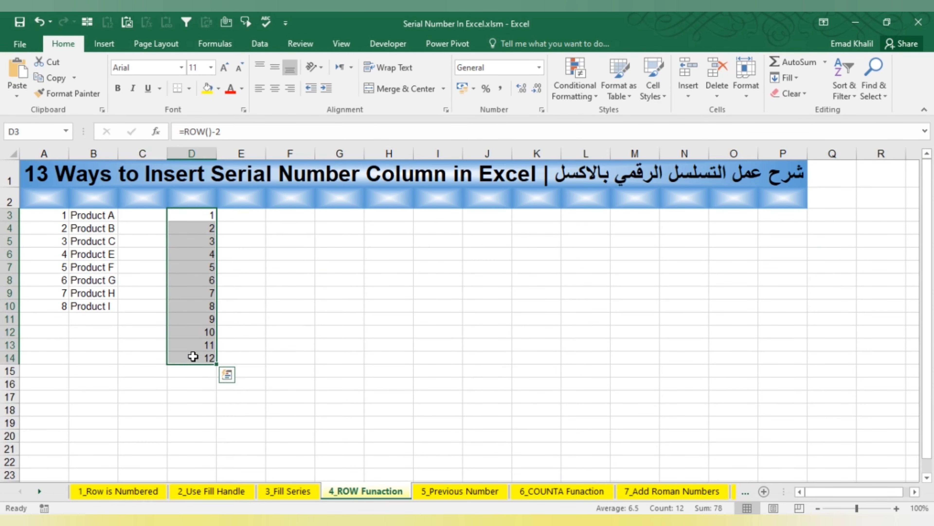
- Delete the Product H row and verify the serials in D3:D13
{"action": "left_click", "coordinate": [10, 292]}
{"action": "right_click", "coordinate": [10, 292]}
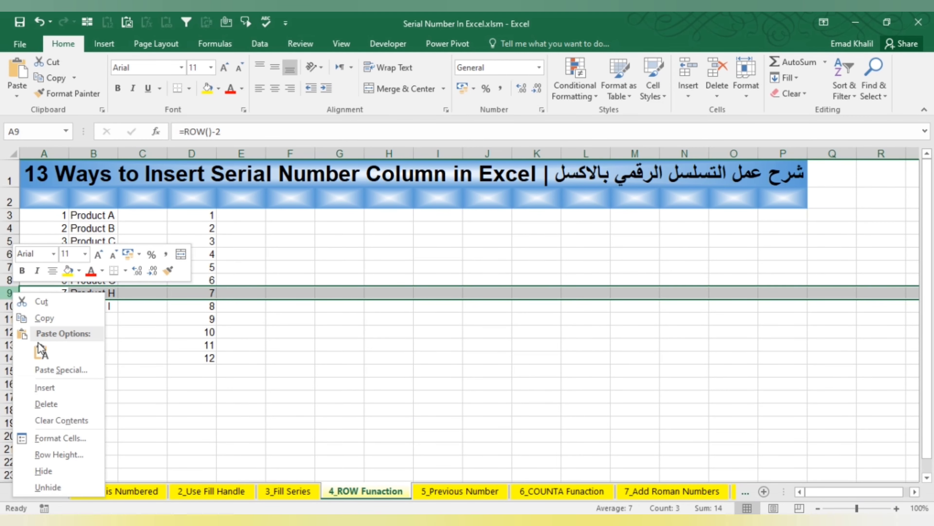
{"action": "left_click", "coordinate": [50, 401]}
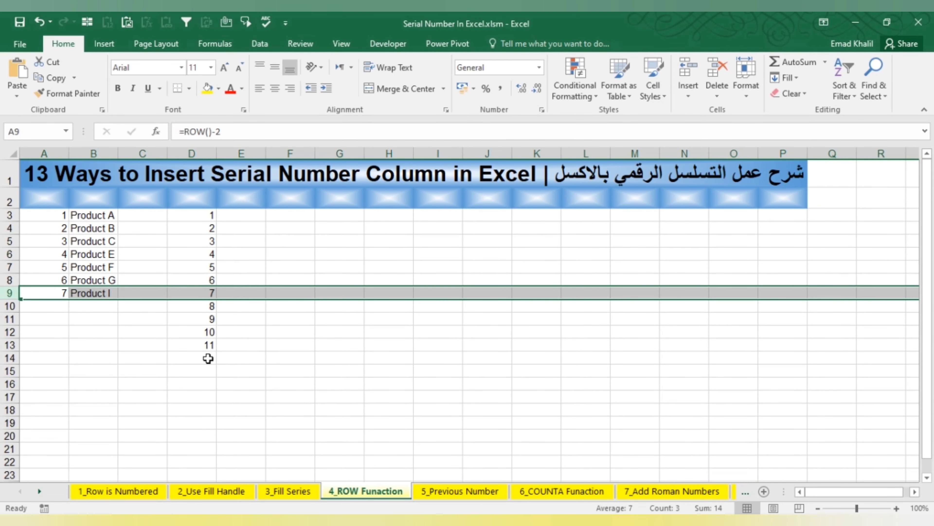
{"action": "left_click_drag", "start_coordinate": [211, 216], "coordinate": [204, 345]}
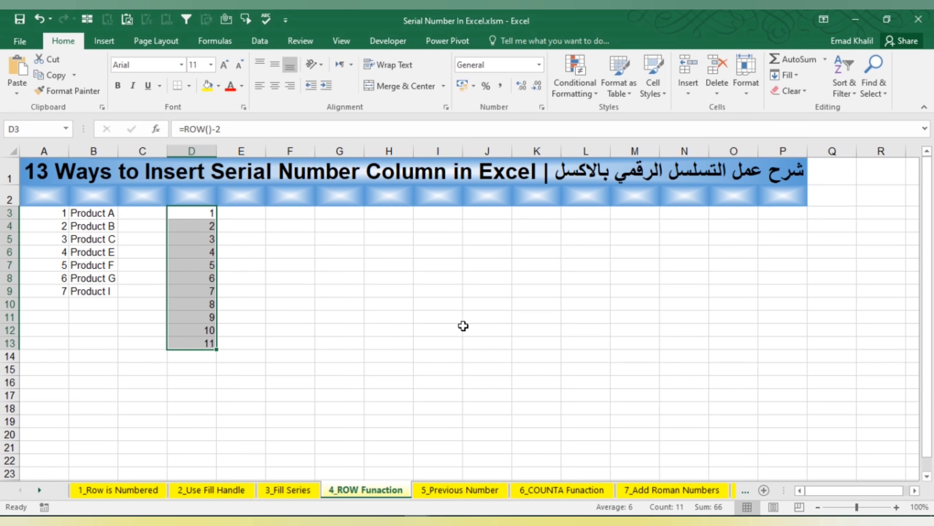
{"action": "left_click", "coordinate": [346, 265]}
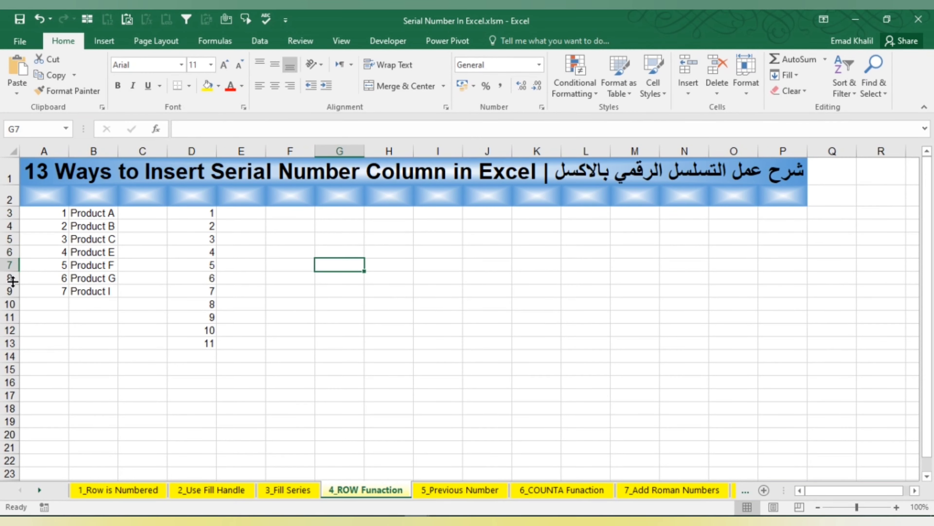
- Delete the Product G row and verify the serials in D3:D12
{"action": "left_click", "coordinate": [10, 278]}
{"action": "right_click", "coordinate": [10, 280]}
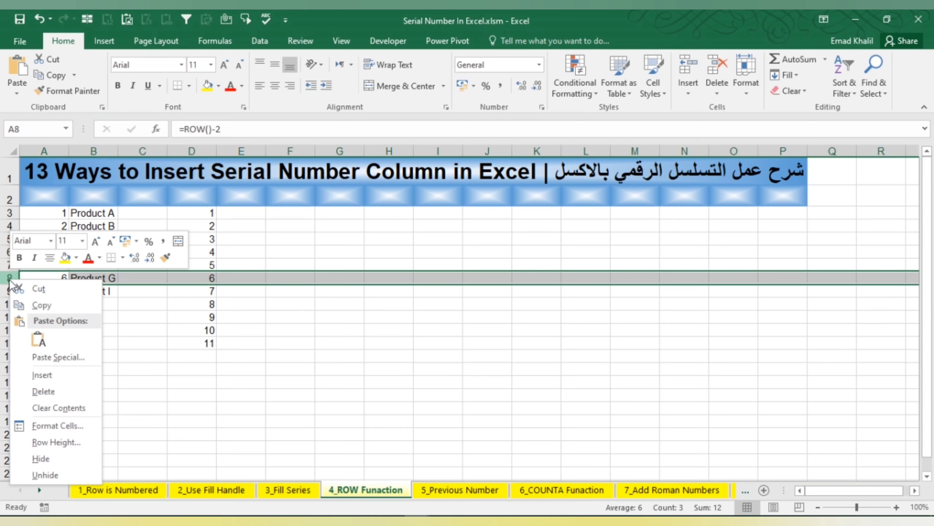
{"action": "left_click", "coordinate": [42, 393]}
{"action": "left_click_drag", "start_coordinate": [201, 212], "coordinate": [207, 330]}
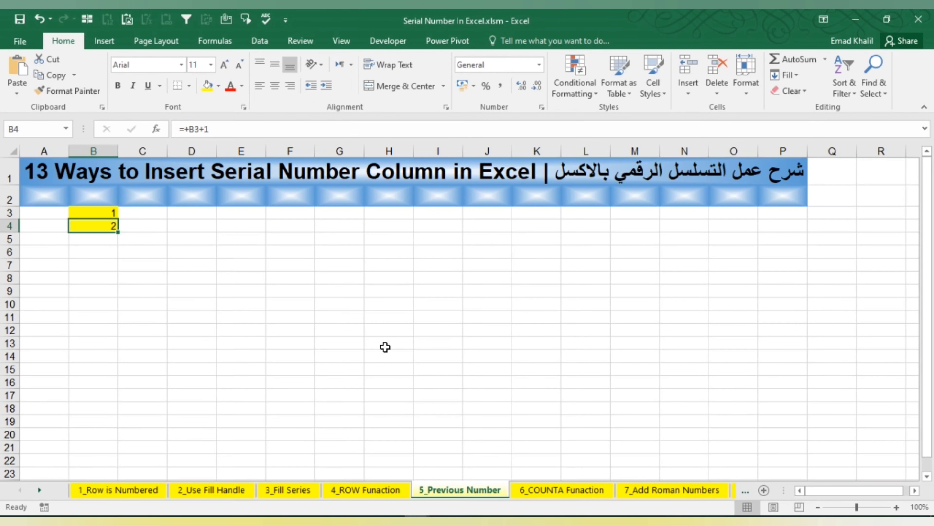
- Copy B4's =+B3+1 formula down to B17 so B3:B17 counts 1 to 15
{"action": "left_click", "coordinate": [85, 215]}
{"action": "key", "text": "Down"}
{"action": "double_click", "coordinate": [99, 225]}
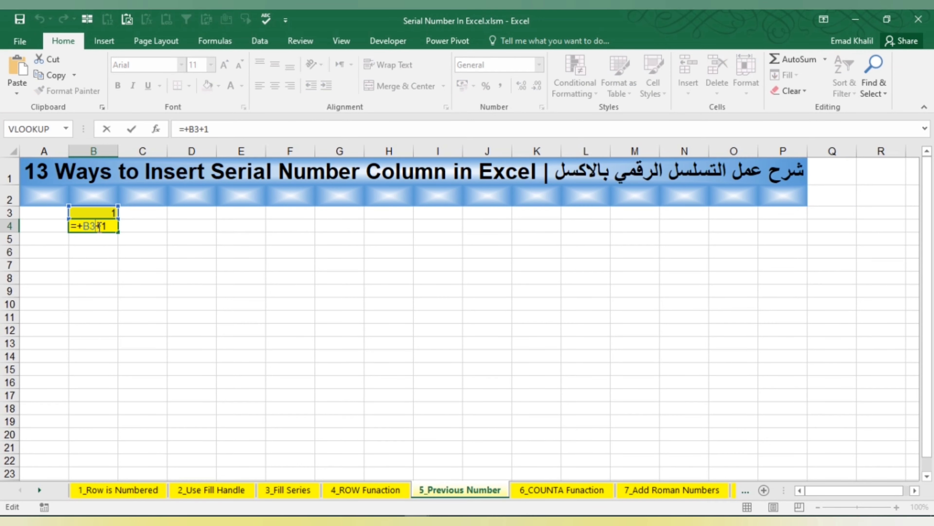
{"action": "key", "text": "ctrl+Return"}
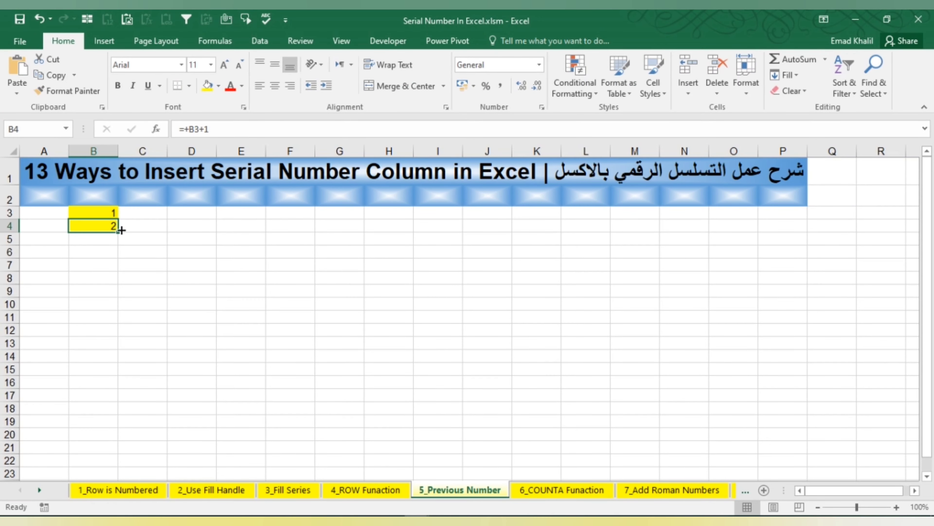
{"action": "left_click_drag", "start_coordinate": [122, 230], "coordinate": [123, 408]}
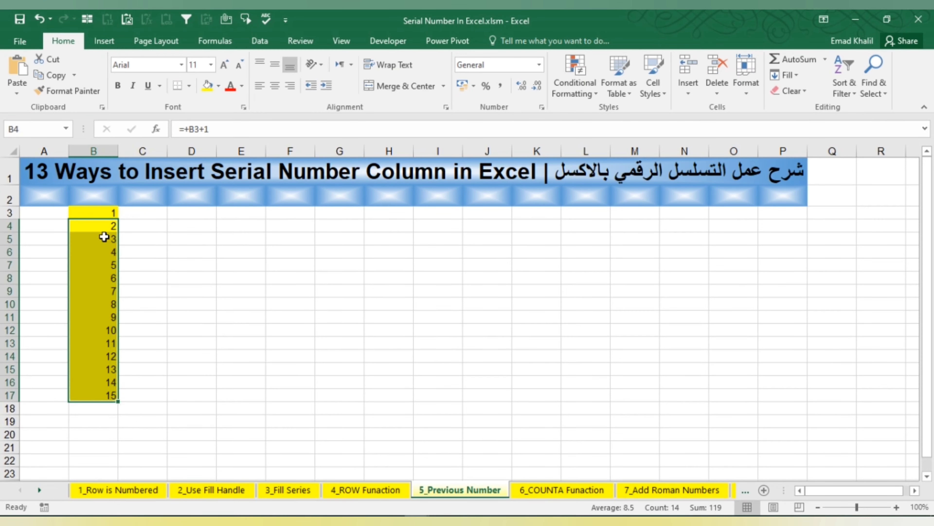
{"action": "left_click", "coordinate": [104, 236]}
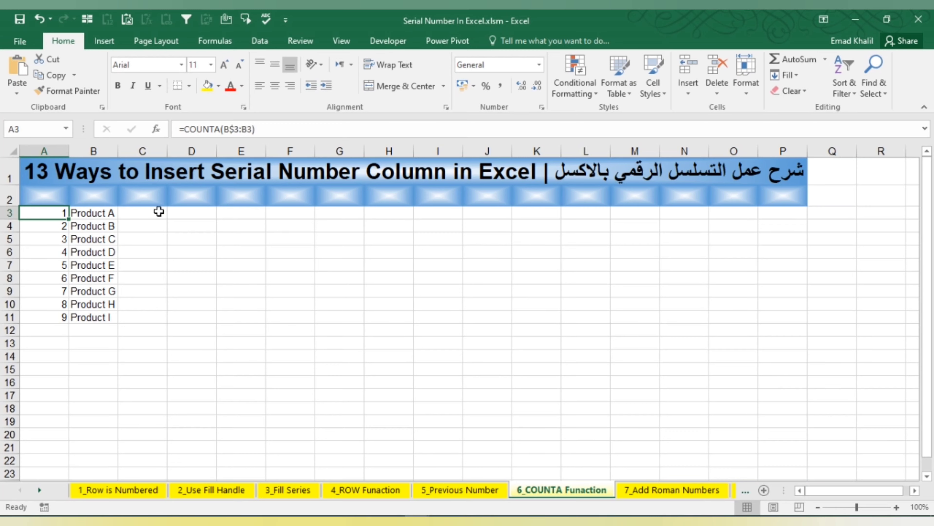
- Enter =COUNTA(B$3:B3) in C3 and fill it down to C11
{"action": "left_click", "coordinate": [159, 211]}
{"action": "type", "text": "=co"}
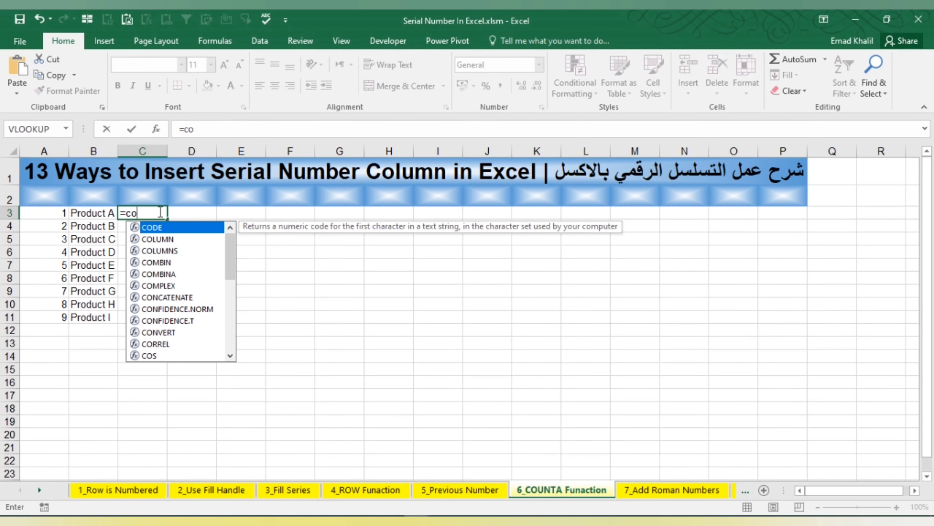
{"action": "type", "text": "unta"}
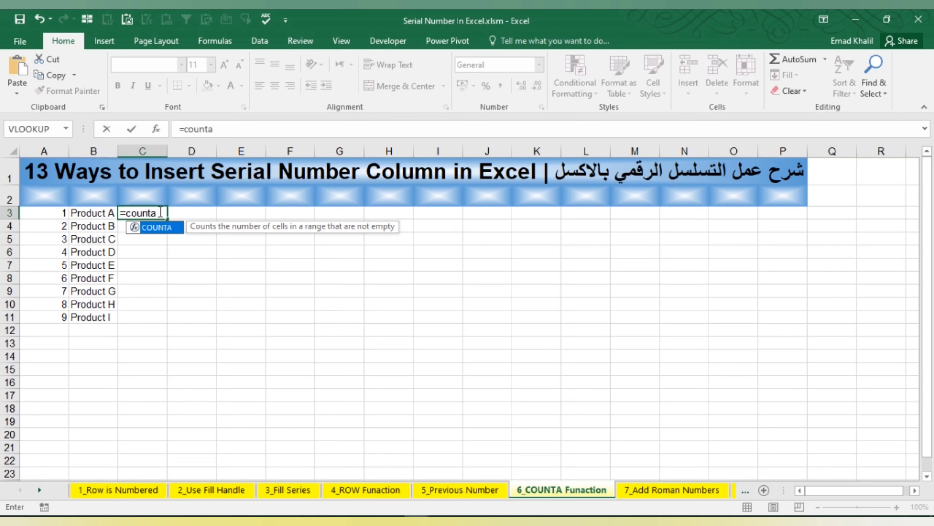
{"action": "type", "text": "("}
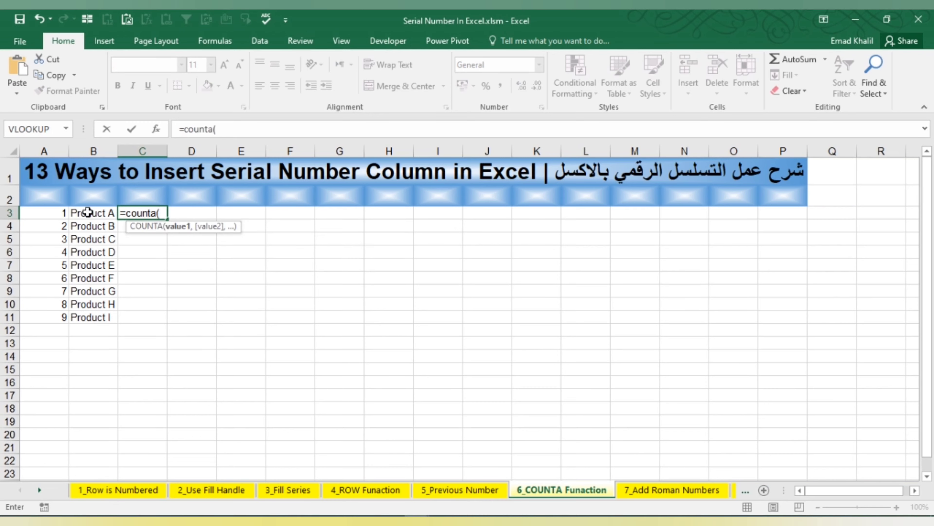
{"action": "left_click", "coordinate": [88, 212]}
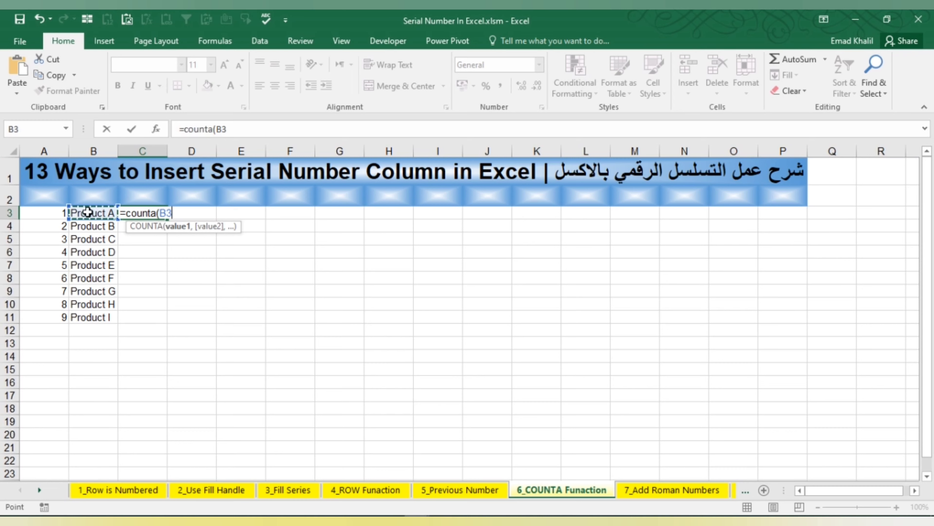
{"action": "key", "text": "F8"}
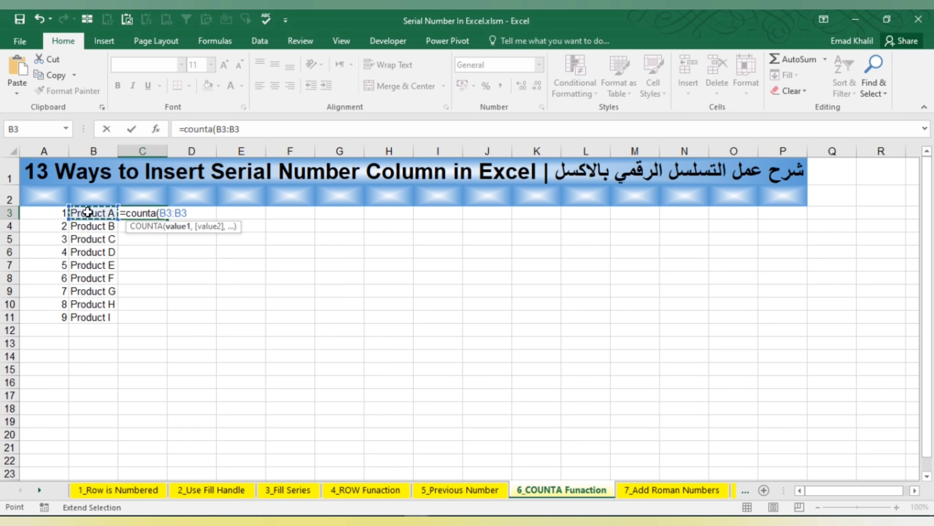
{"action": "left_click", "coordinate": [223, 129]}
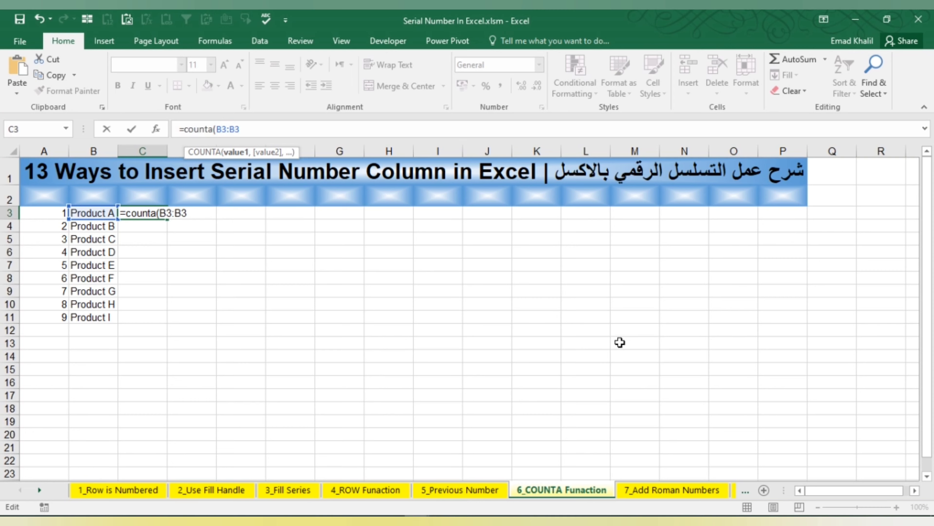
{"action": "type", "text": "$3:B3"}
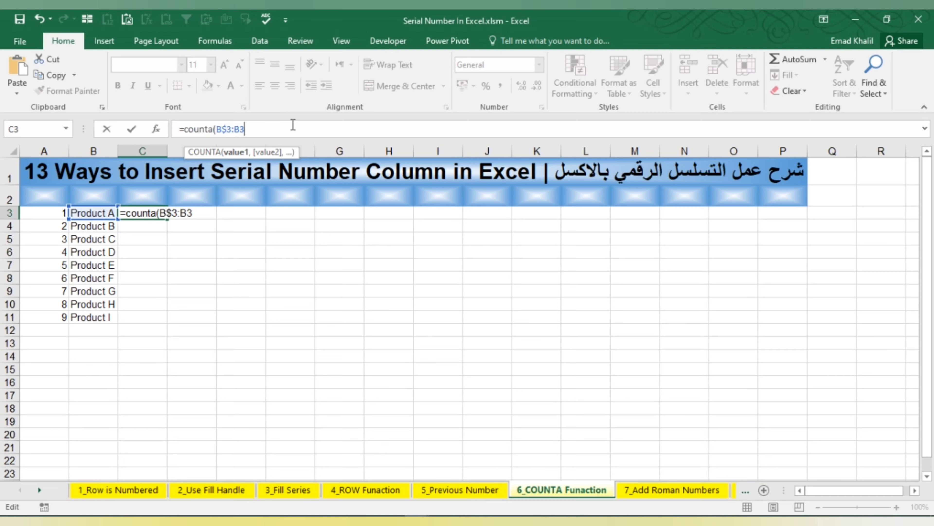
{"action": "type", "text": ")"}
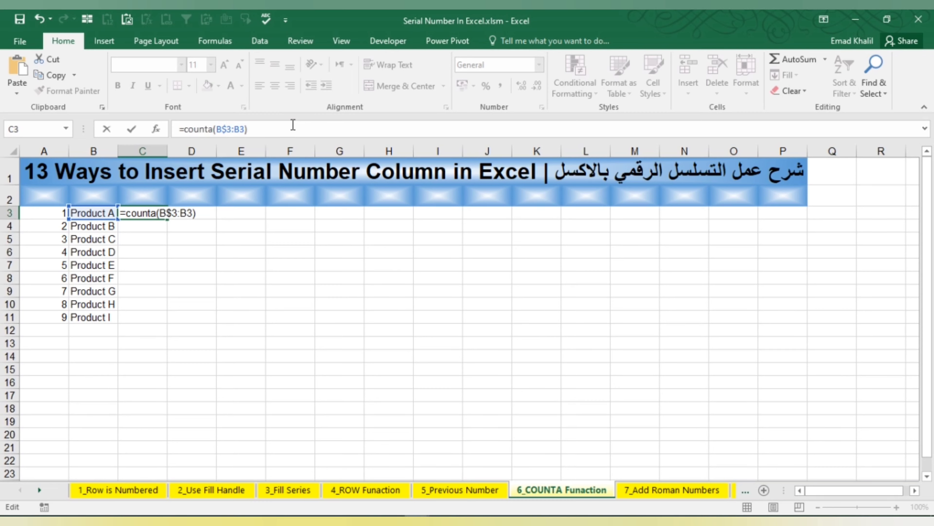
{"action": "key", "text": "Return"}
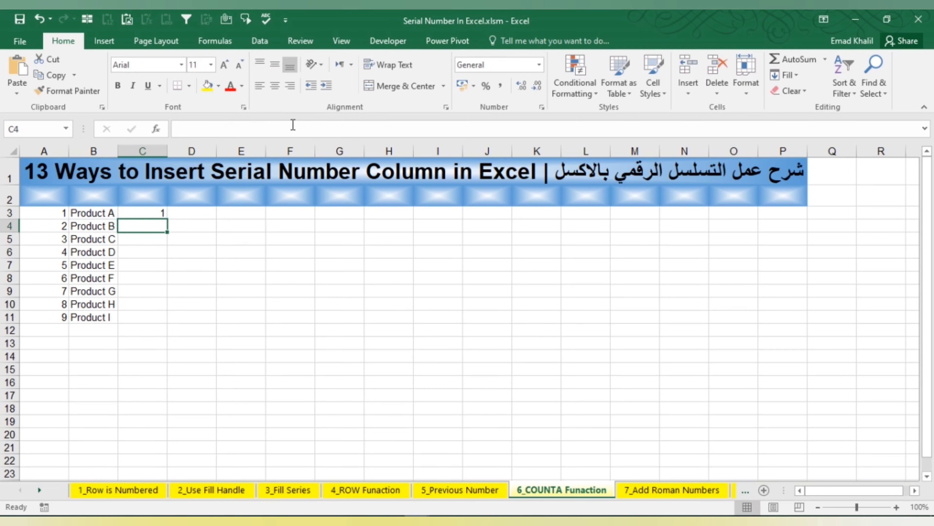
{"action": "key", "text": "Up"}
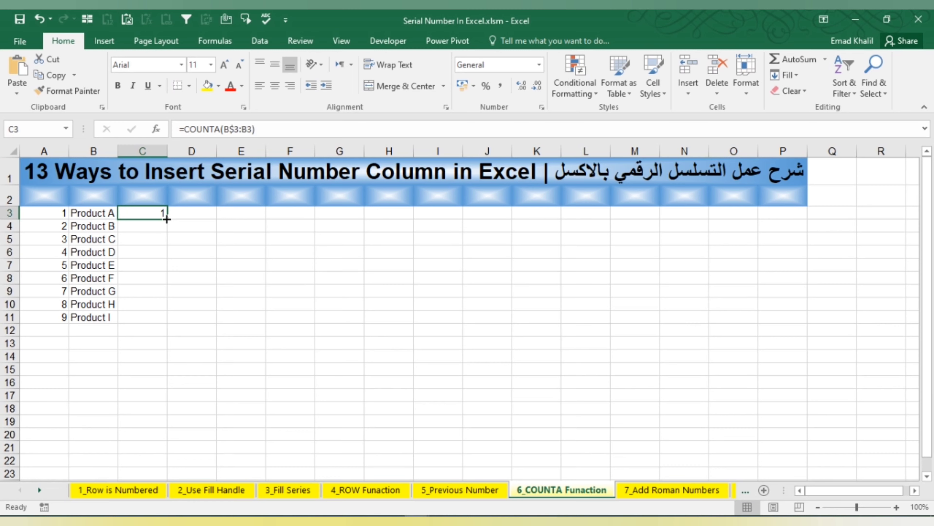
{"action": "left_click_drag", "start_coordinate": [167, 219], "coordinate": [163, 321]}
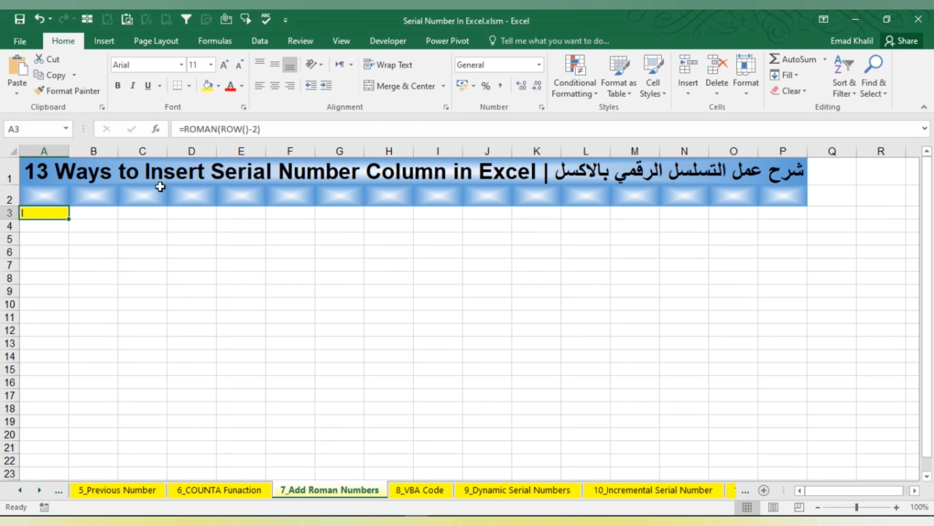
- Enter =ROMAN(ROW()-2) in C3 and make it bold
{"action": "left_click", "coordinate": [124, 213]}
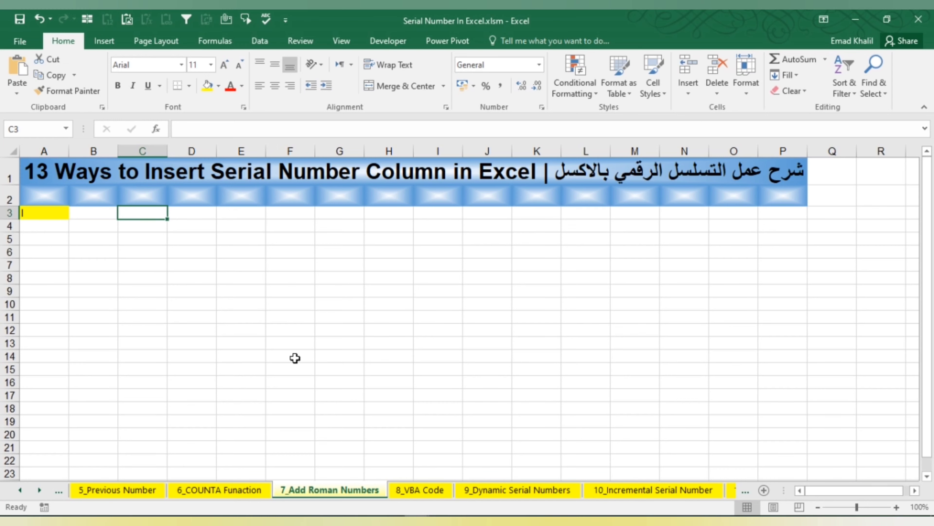
{"action": "type", "text": "=ro"}
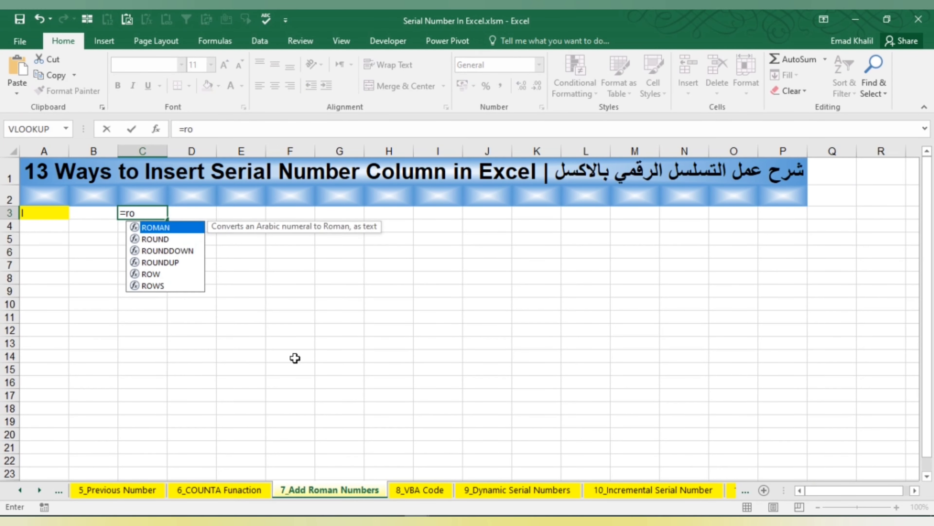
{"action": "type", "text": "man"}
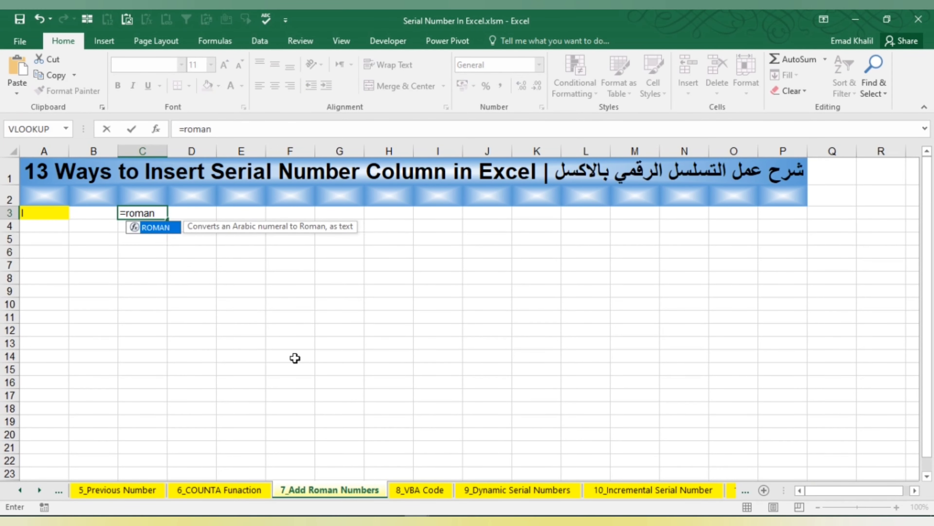
{"action": "type", "text": "(ro"}
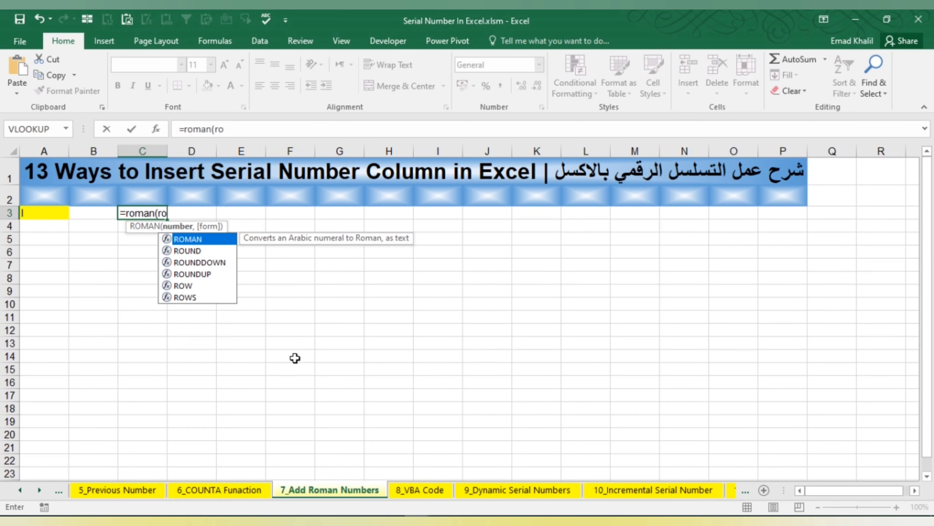
{"action": "type", "text": "w("}
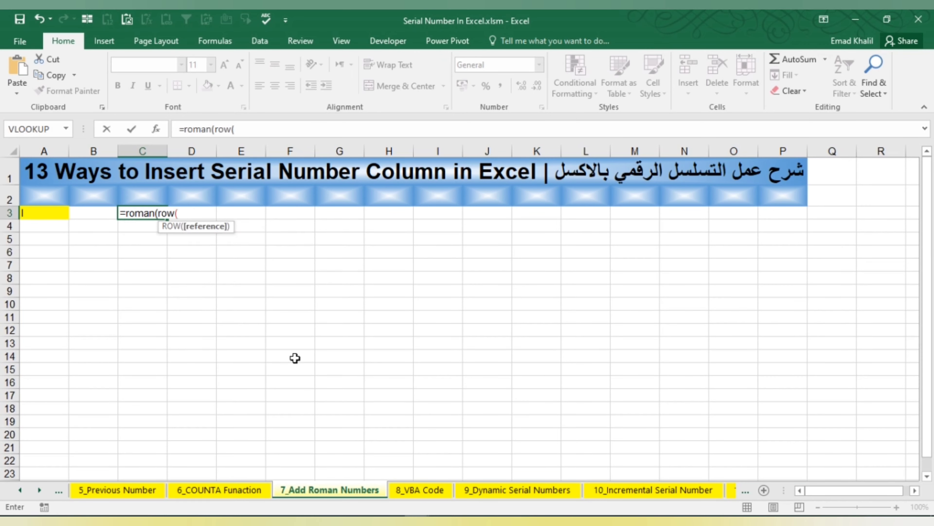
{"action": "type", "text": ")-2"}
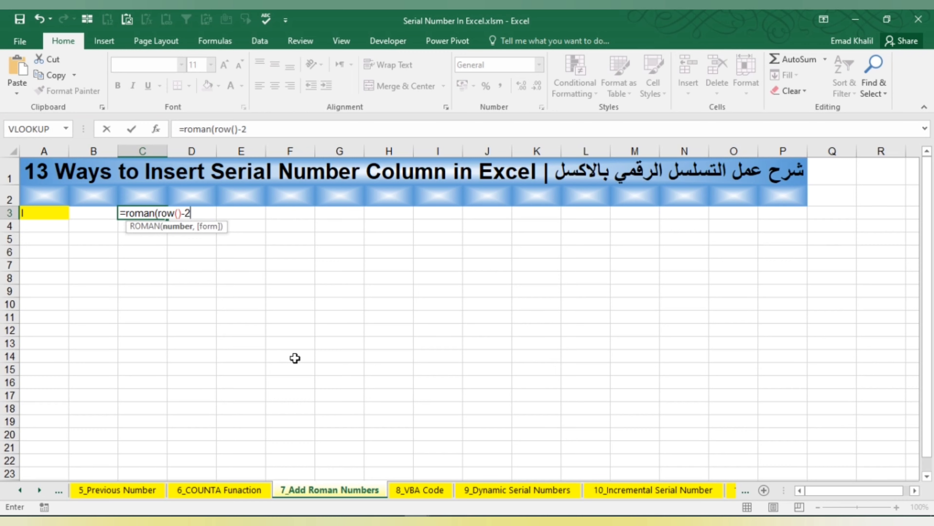
{"action": "key", "text": "ctrl+Return"}
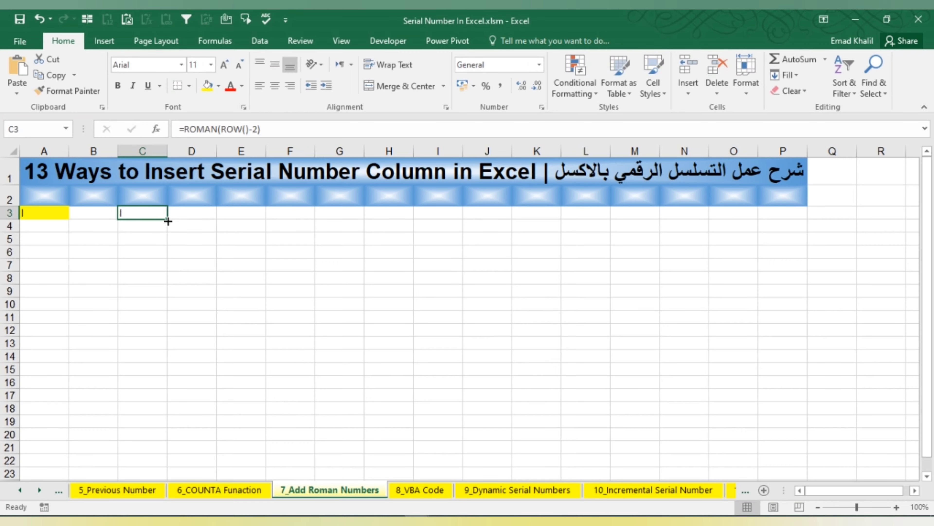
{"action": "left_click", "coordinate": [118, 85]}
- Fill the Roman numerals down to C14 (I to XII) and inspect the copied formulas
{"action": "left_click_drag", "start_coordinate": [167, 220], "coordinate": [162, 362]}
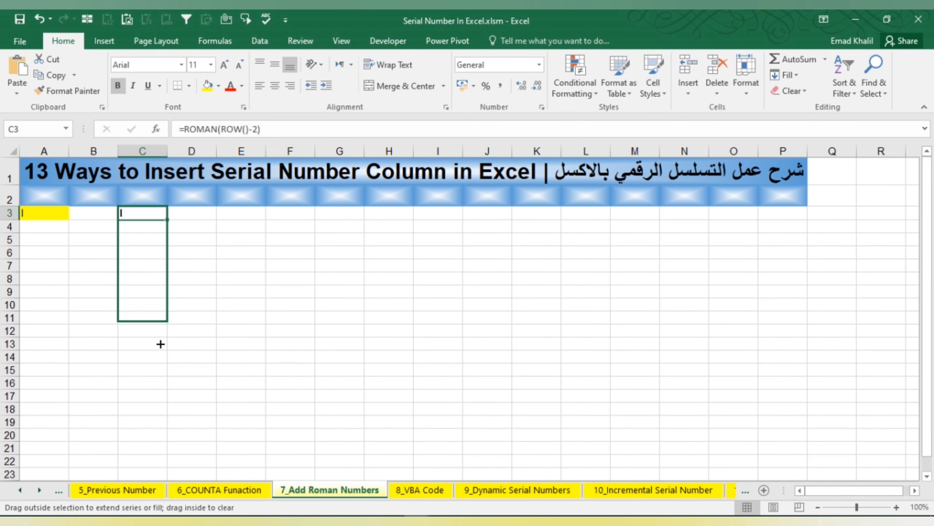
{"action": "left_click", "coordinate": [140, 226]}
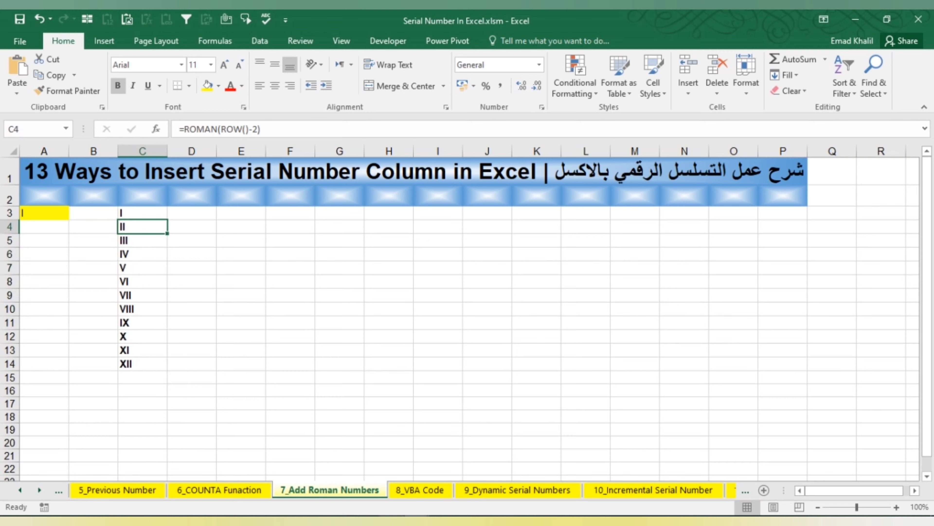
{"action": "left_click", "coordinate": [142, 239]}
{"action": "key", "text": "Down"}
{"action": "key", "text": "Down"}
{"action": "key", "text": "Down"}
{"action": "key", "text": "Down"}
{"action": "key", "text": "Down"}
{"action": "key", "text": "Down"}
{"action": "key", "text": "Down"}
{"action": "key", "text": "Down"}
{"action": "key", "text": "Down"}
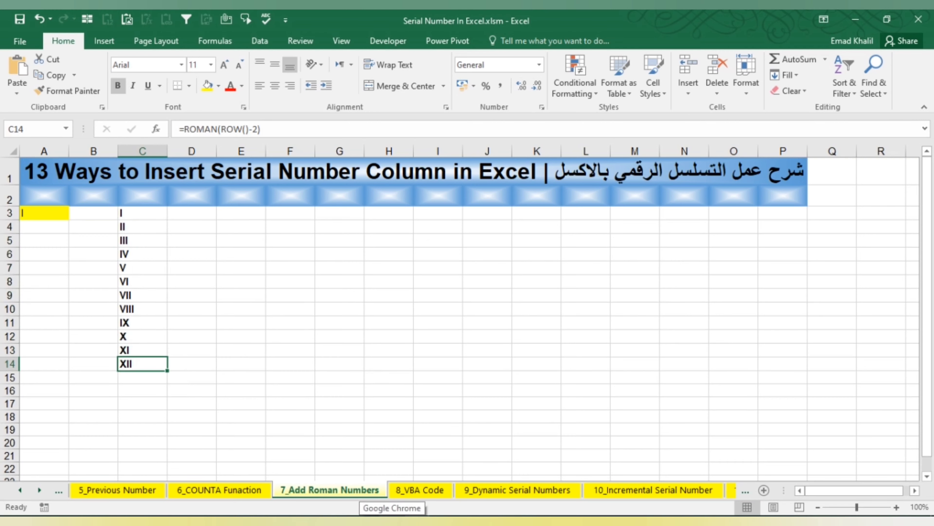
{"action": "key", "text": "Up"}
{"action": "key", "text": "Up"}
{"action": "key", "text": "Up"}
{"action": "key", "text": "Up"}
{"action": "key", "text": "Up"}
{"action": "key", "text": "Up"}
{"action": "key", "text": "Up"}
{"action": "key", "text": "Up"}
{"action": "key", "text": "Up"}
{"action": "key", "text": "Up"}
{"action": "key", "text": "Up"}
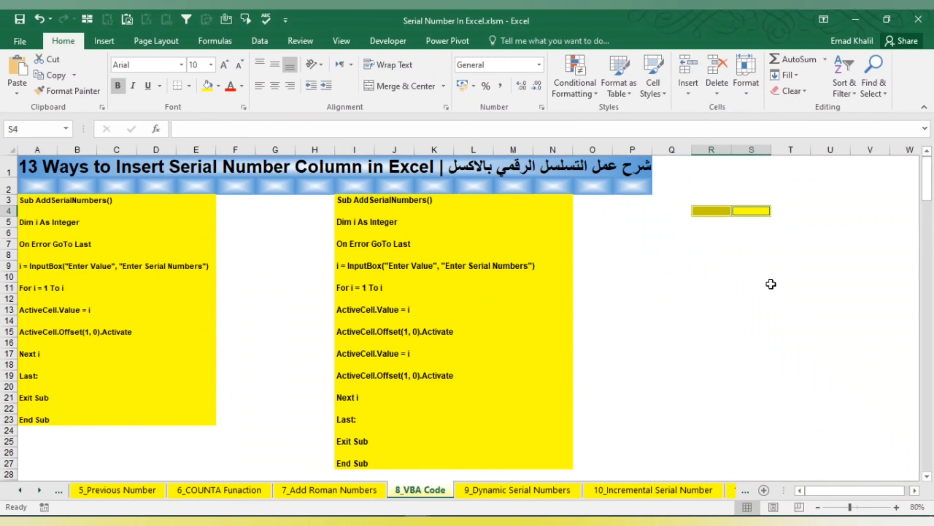
{"action": "left_click", "coordinate": [769, 280]}
{"action": "left_click", "coordinate": [716, 211]}
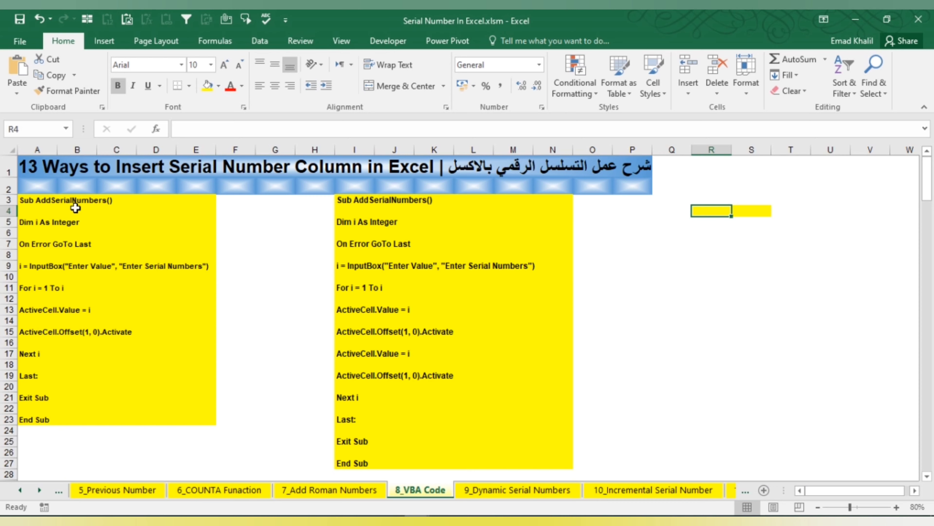
{"action": "mouse_move", "coordinate": [46, 201]}
{"action": "left_mouse_down"}
{"action": "mouse_move", "coordinate": [129, 209]}
{"action": "mouse_move", "coordinate": [195, 415]}
{"action": "left_mouse_up"}
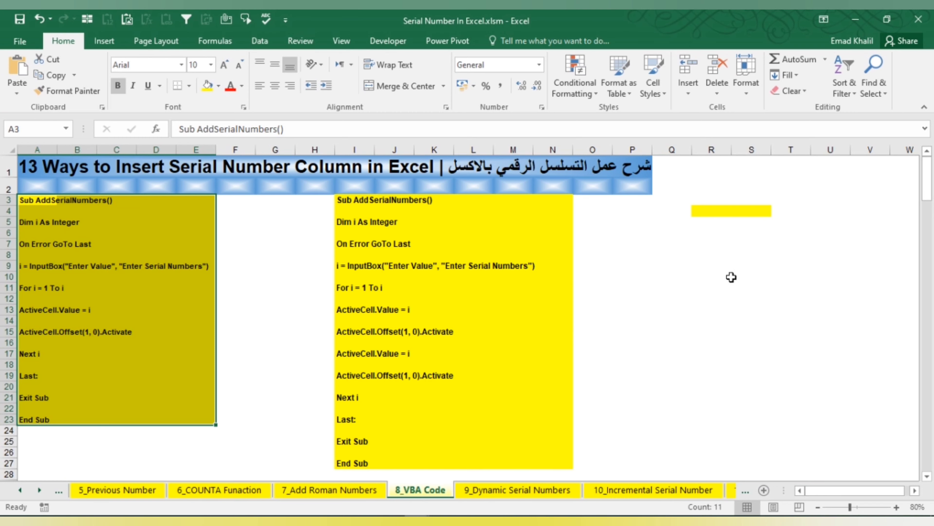
{"action": "left_click", "coordinate": [712, 210]}
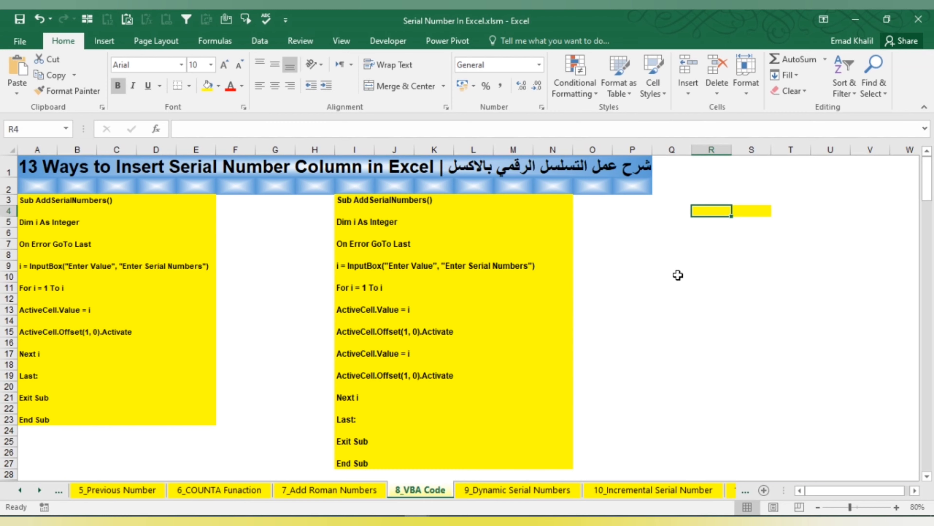
- Run the first AddSerialNumbers macro with a count of 10, filling R4:R13 with 1 to 10
{"action": "left_click", "coordinate": [393, 46]}
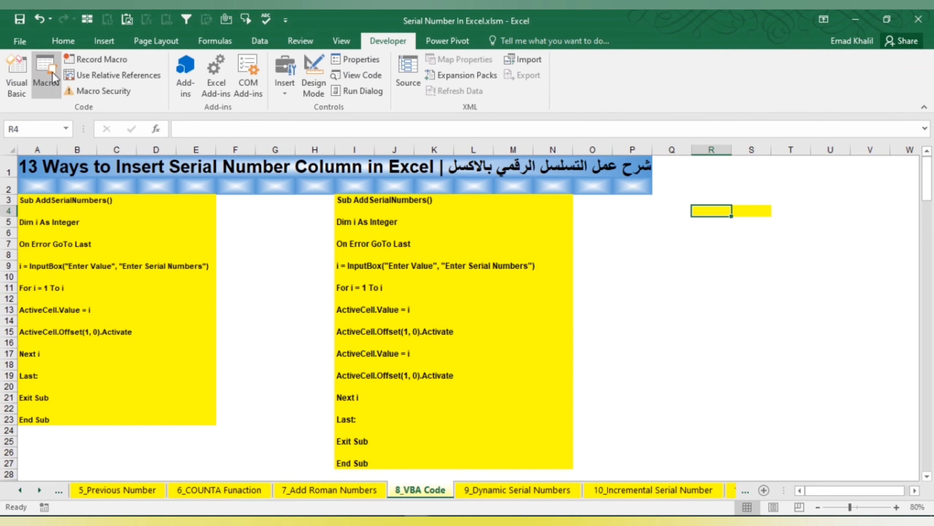
{"action": "left_click", "coordinate": [46, 64]}
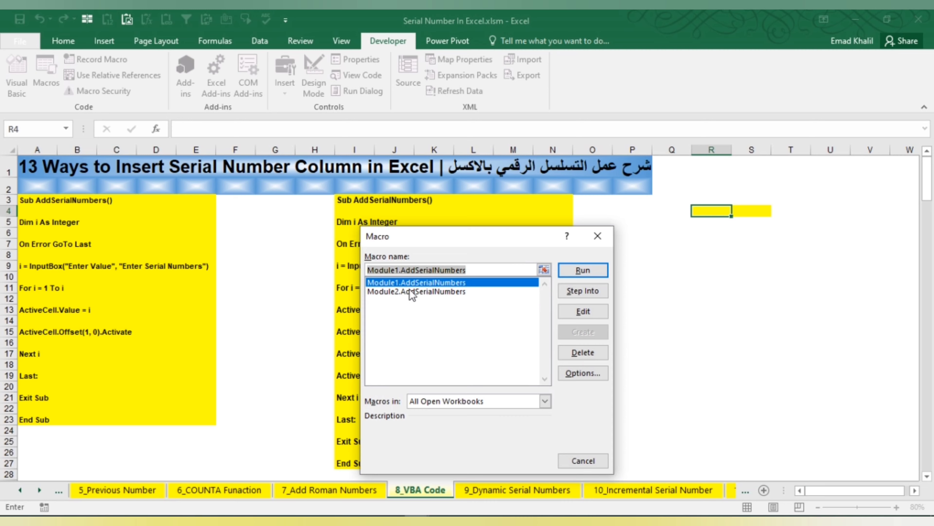
{"action": "left_click_drag", "start_coordinate": [423, 244], "coordinate": [402, 219]}
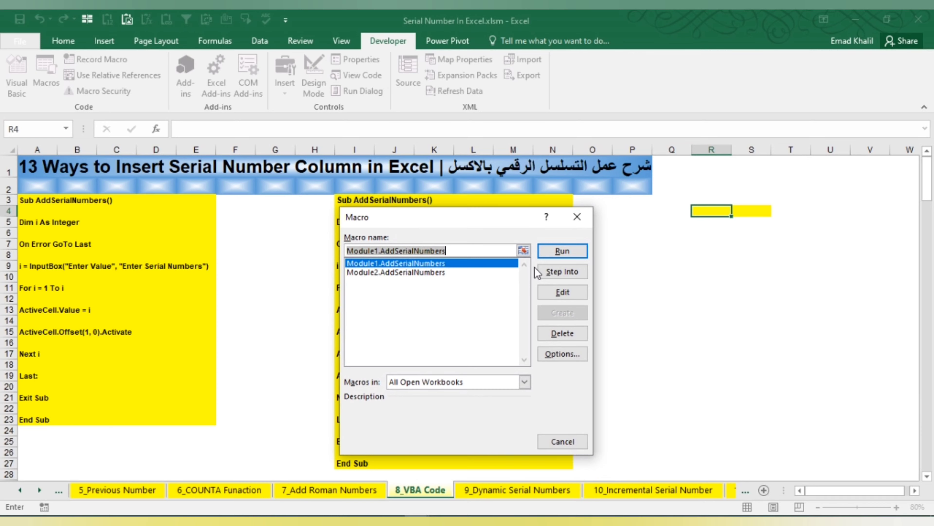
{"action": "left_click", "coordinate": [567, 252]}
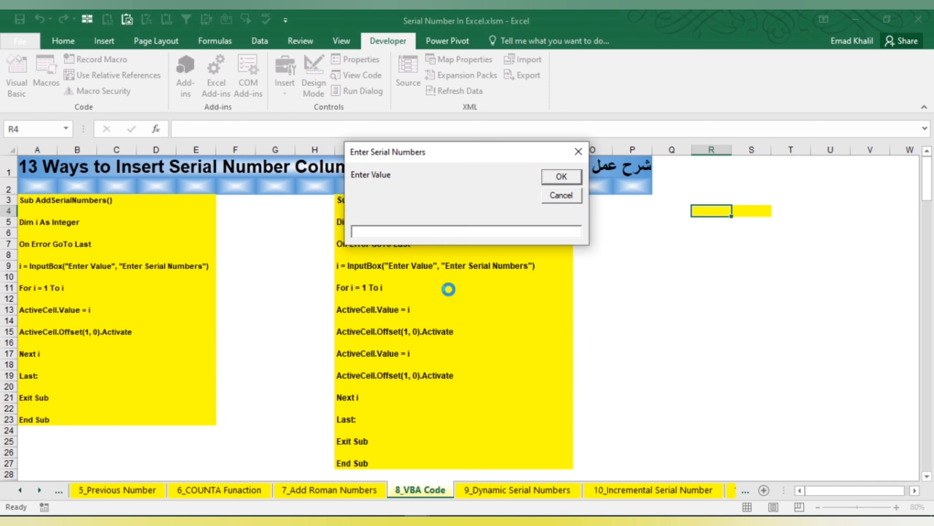
{"action": "type", "text": "10"}
{"action": "left_click", "coordinate": [560, 178]}
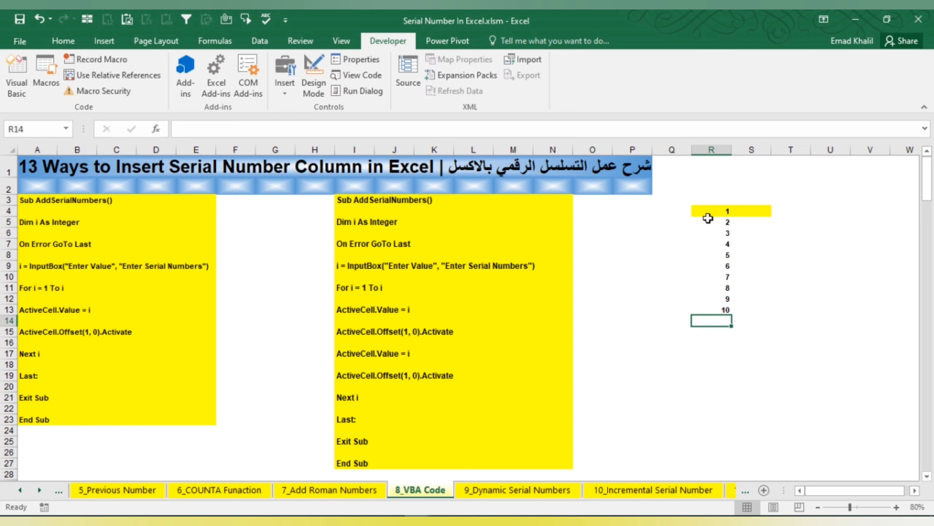
{"action": "left_click_drag", "start_coordinate": [721, 210], "coordinate": [712, 311]}
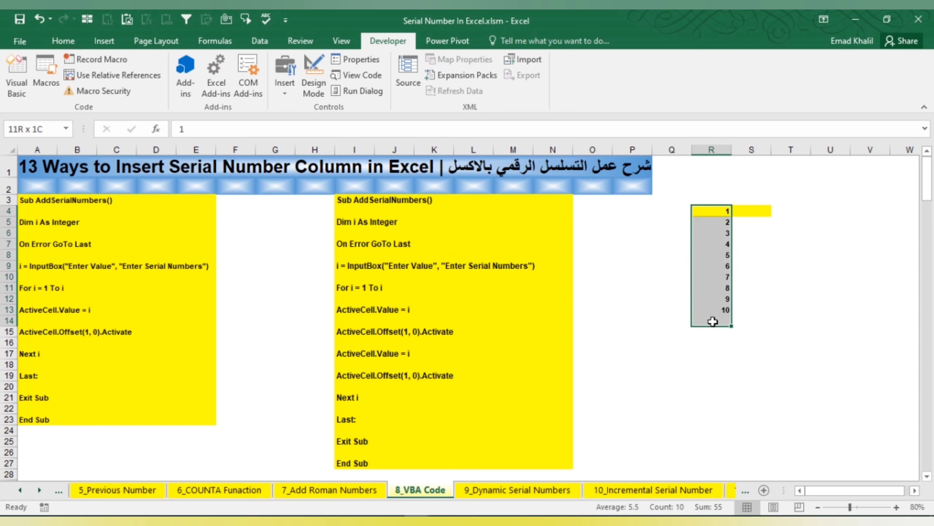
{"action": "left_click", "coordinate": [754, 212]}
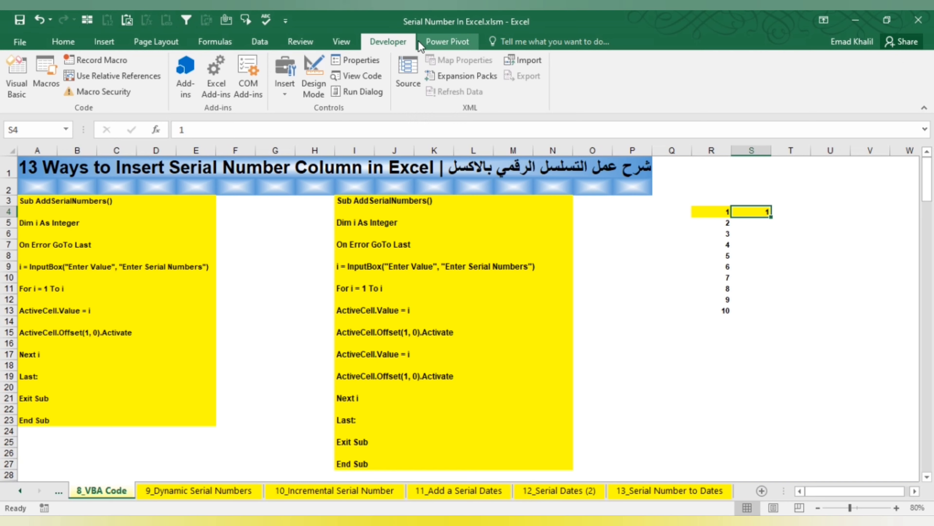
- Run the Module2.AddSerialNumbers macro with a count of 10 to fill column S
{"action": "left_click", "coordinate": [344, 46]}
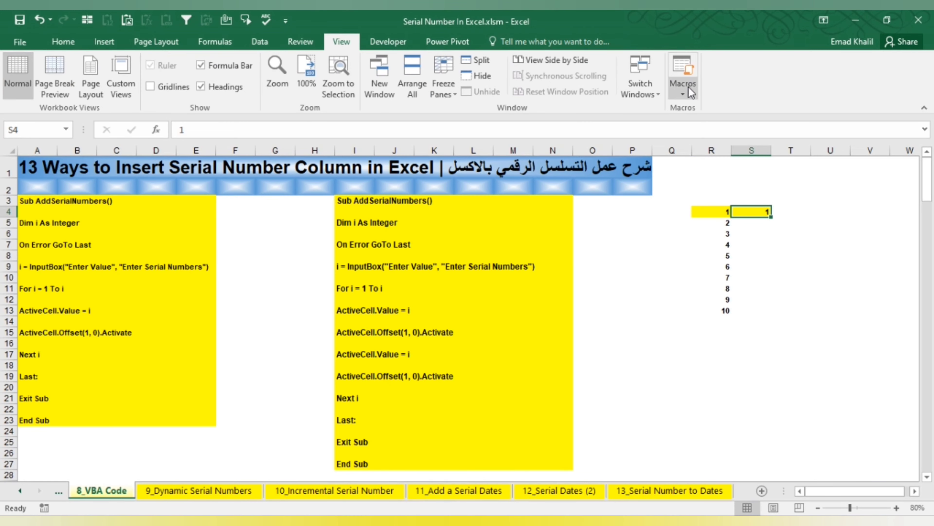
{"action": "left_click", "coordinate": [684, 94]}
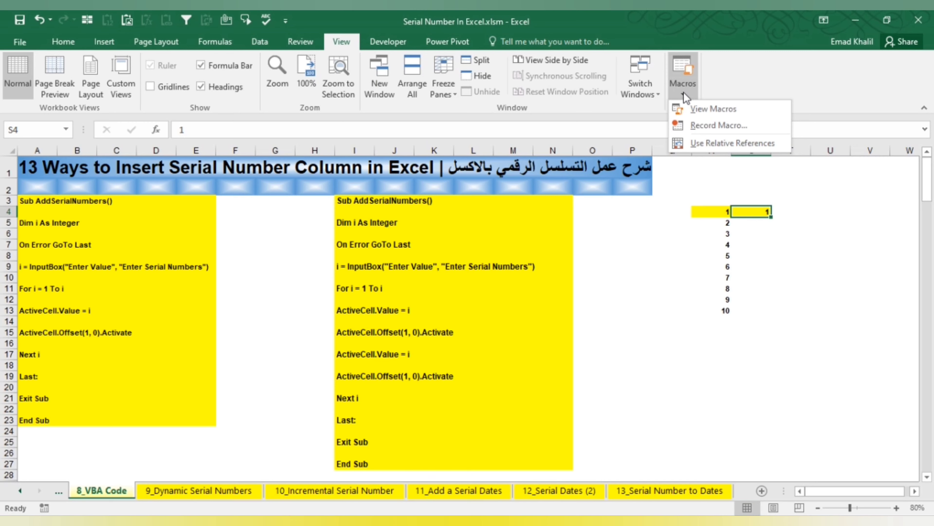
{"action": "left_click", "coordinate": [720, 109]}
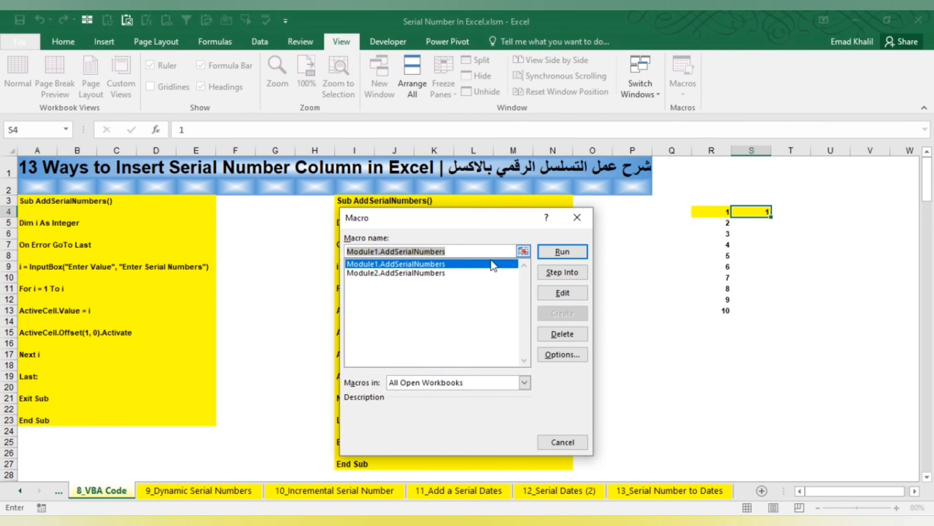
{"action": "left_click", "coordinate": [396, 273]}
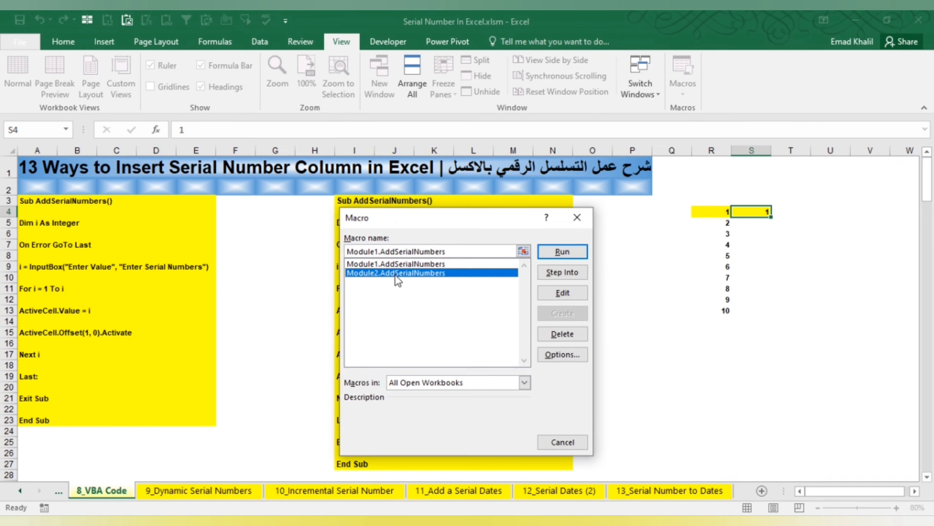
{"action": "left_click", "coordinate": [579, 254]}
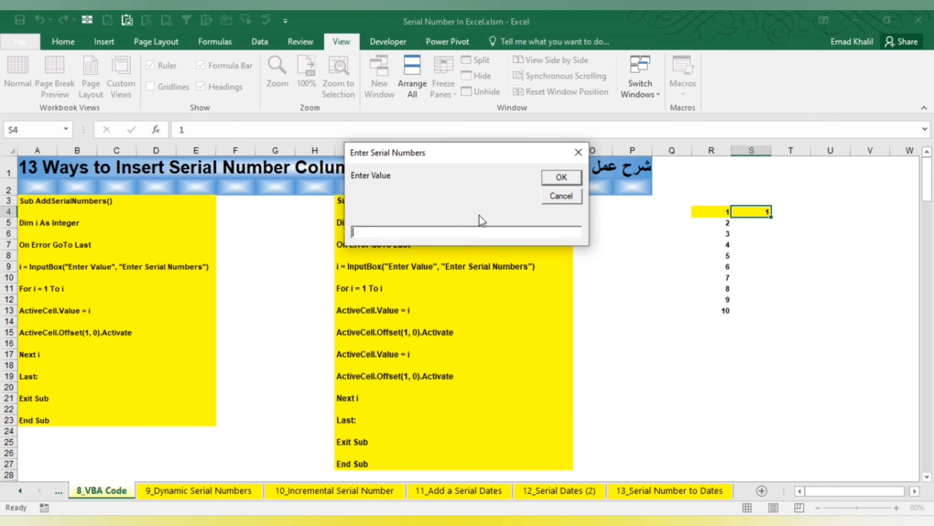
{"action": "type", "text": "10"}
{"action": "left_click", "coordinate": [555, 177]}
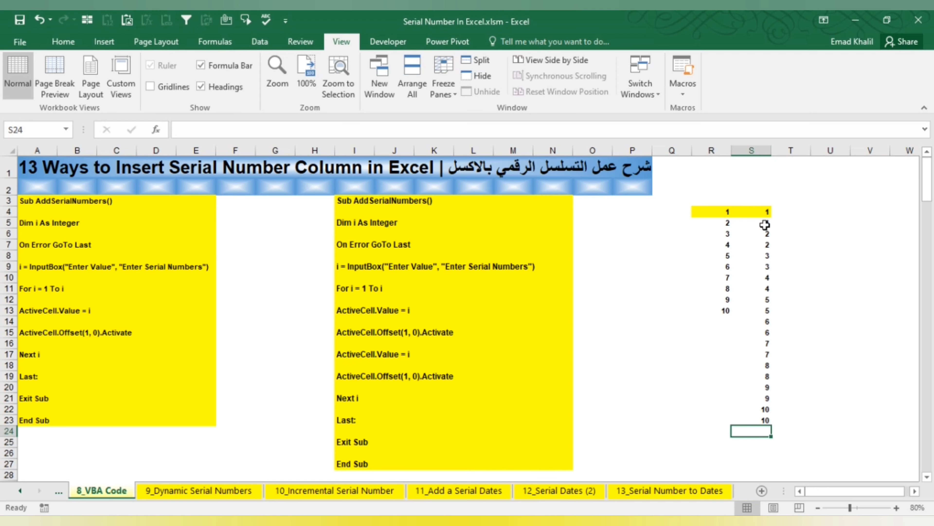
- Check the count and sum of R4:R13, then open the Customer column filter
{"action": "left_click", "coordinate": [762, 213]}
{"action": "left_click", "coordinate": [720, 210]}
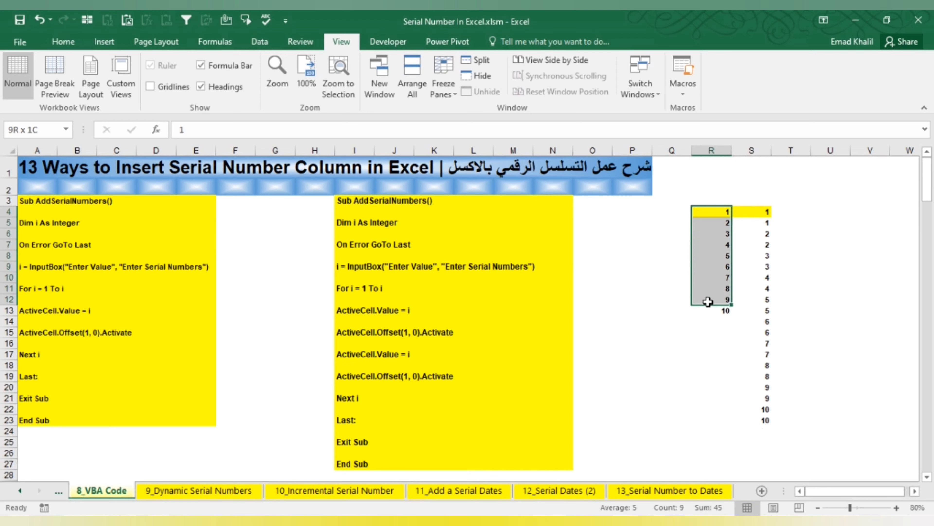
{"action": "left_click_drag", "start_coordinate": [711, 247], "coordinate": [721, 311]}
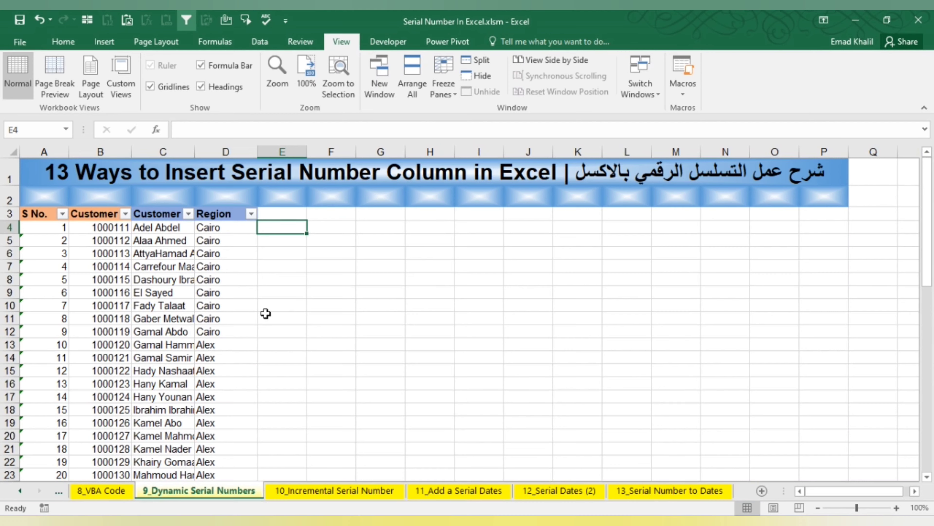
{"action": "left_click", "coordinate": [189, 214]}
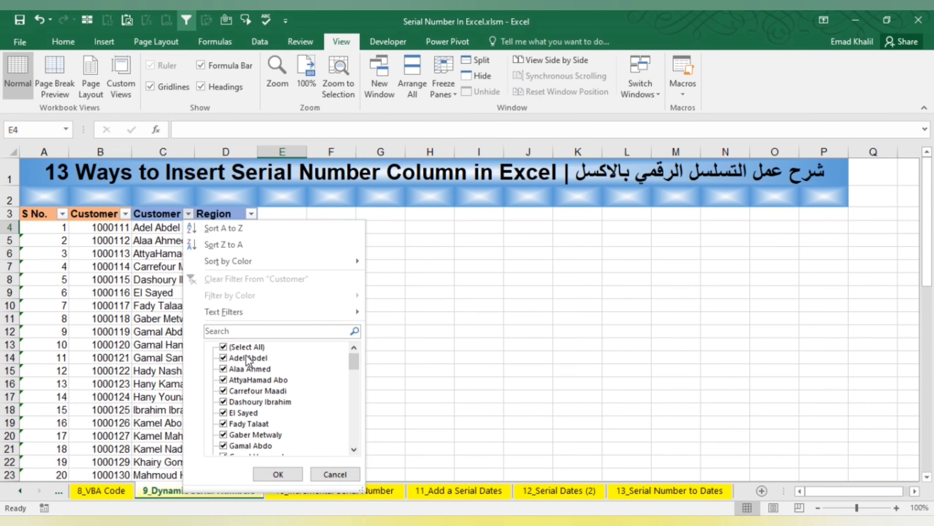
{"action": "left_click", "coordinate": [248, 347]}
{"action": "left_click", "coordinate": [256, 380]}
{"action": "left_click", "coordinate": [244, 412]}
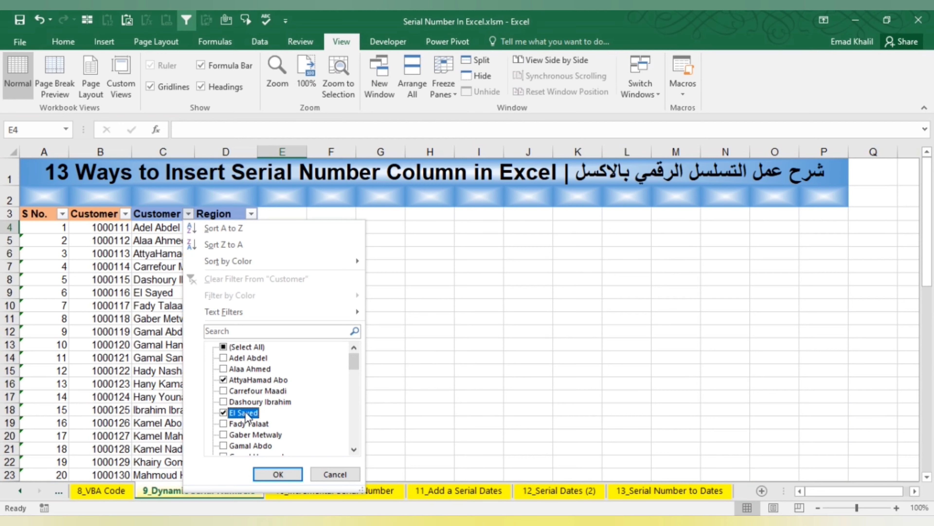
{"action": "left_click", "coordinate": [278, 474]}
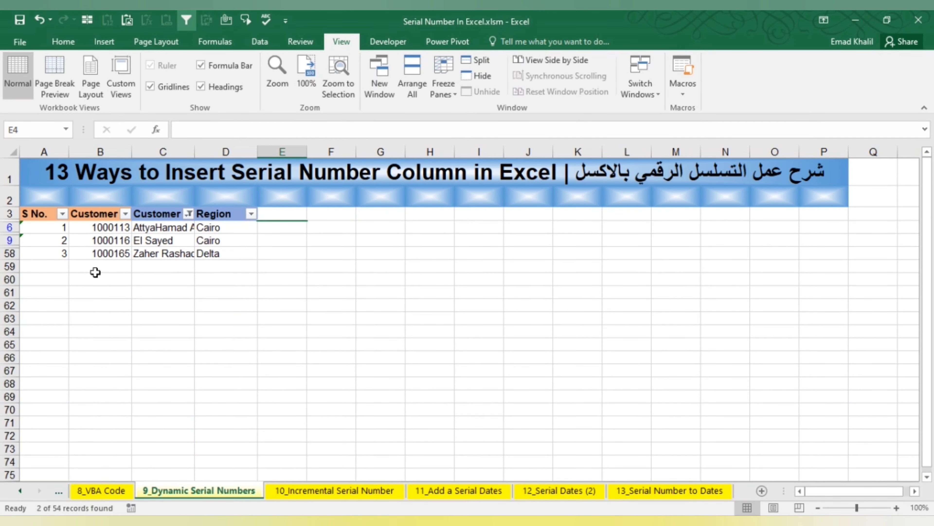
{"action": "left_click", "coordinate": [189, 214]}
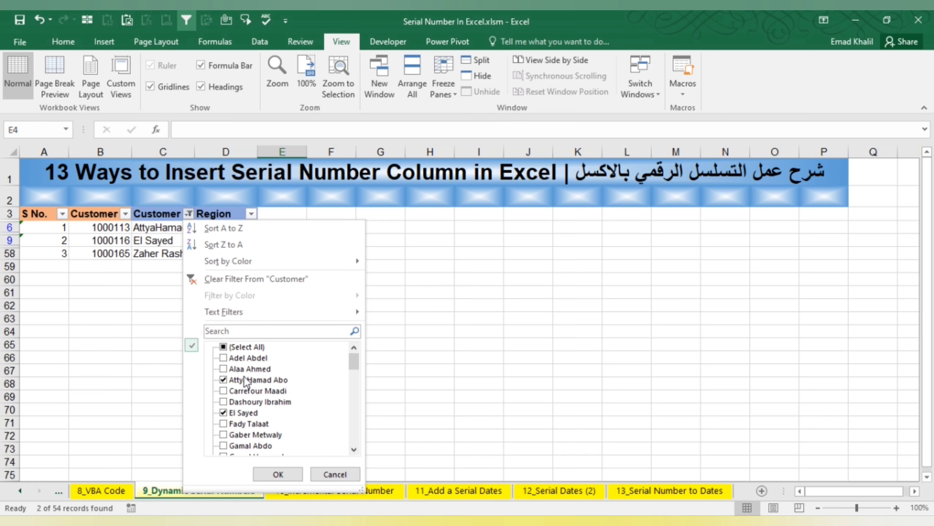
{"action": "left_click", "coordinate": [249, 369]}
{"action": "left_click", "coordinate": [278, 474]}
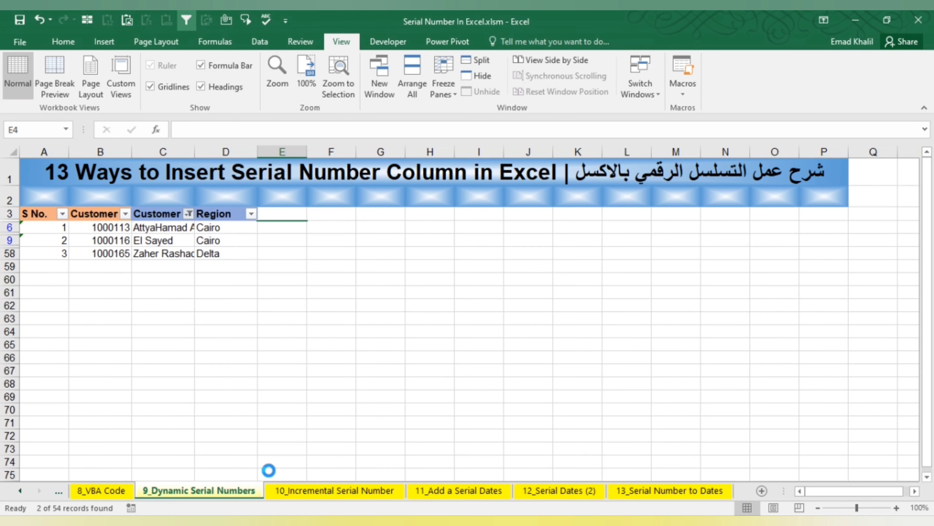
{"action": "left_click", "coordinate": [188, 213]}
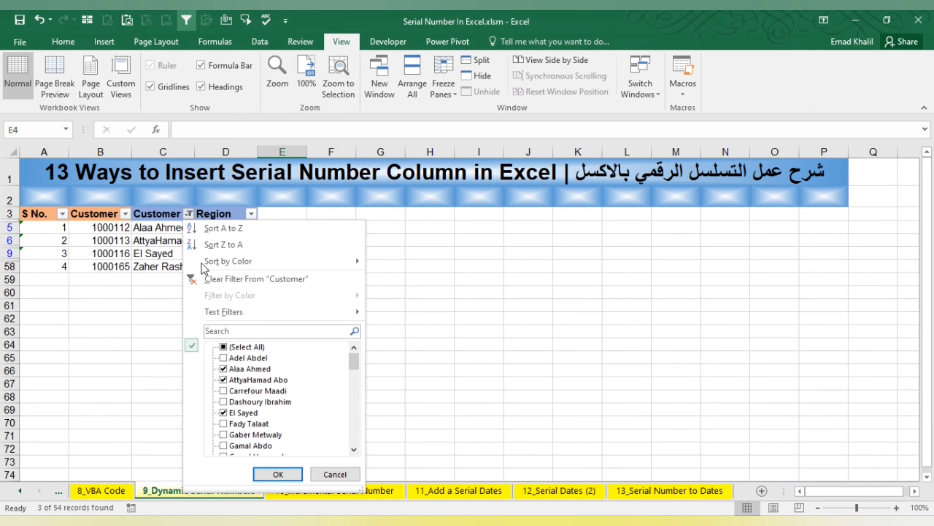
{"action": "left_click", "coordinate": [238, 390]}
{"action": "left_click", "coordinate": [278, 474]}
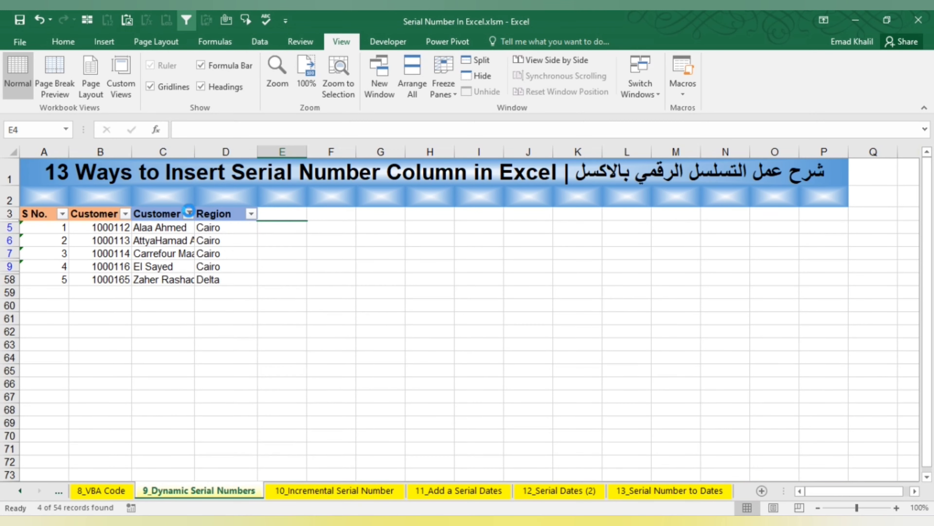
{"action": "left_click", "coordinate": [188, 214]}
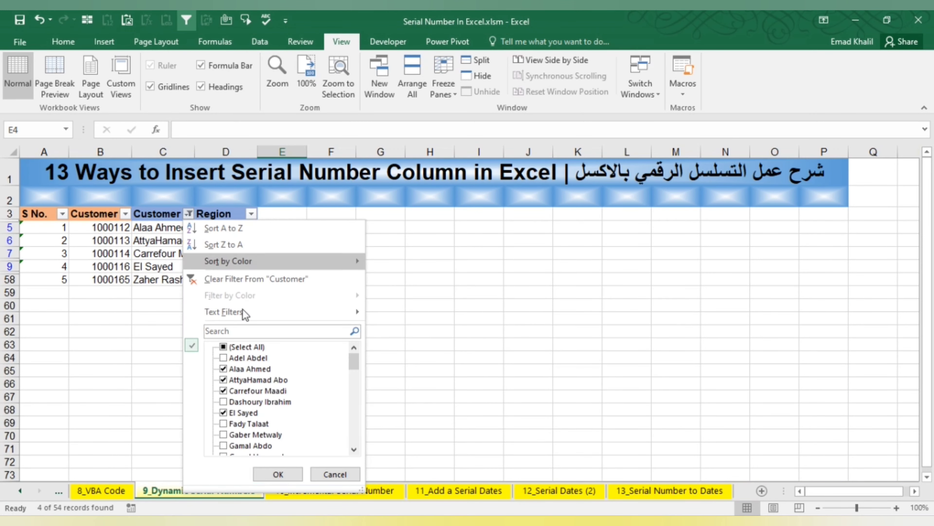
{"action": "left_click", "coordinate": [243, 346]}
{"action": "left_click", "coordinate": [277, 474]}
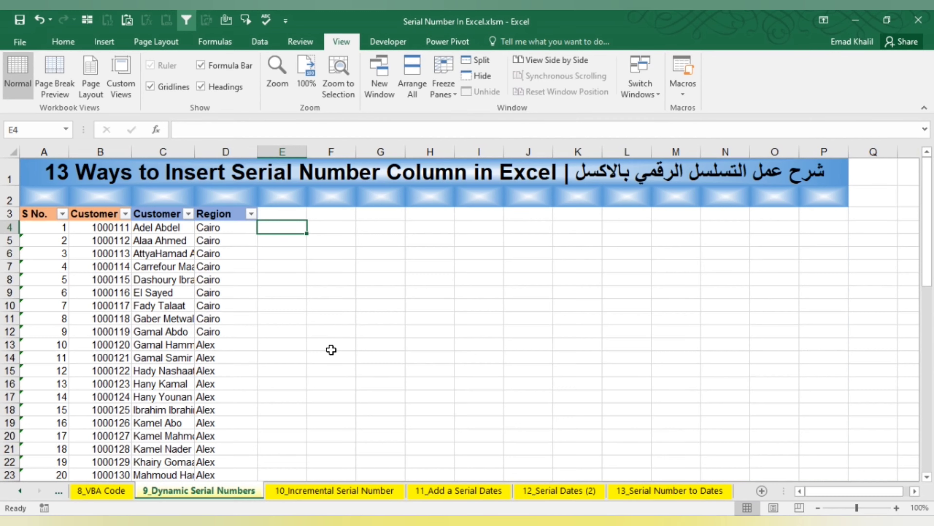
- Enter =SUBTOTAL(3,B$4:B4) in E4, COUNTA with the B$4 row locked, so it shows 1
{"action": "type", "text": "=su"}
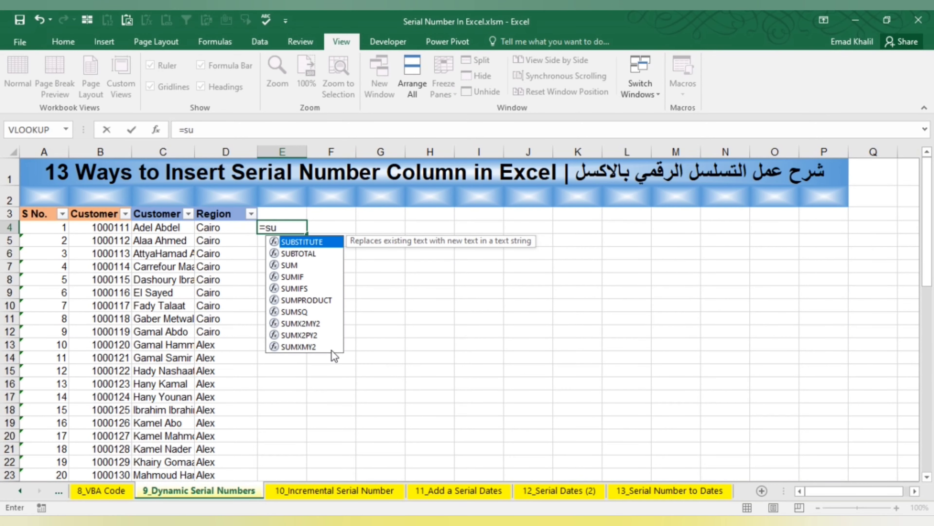
{"action": "type", "text": "btotal"}
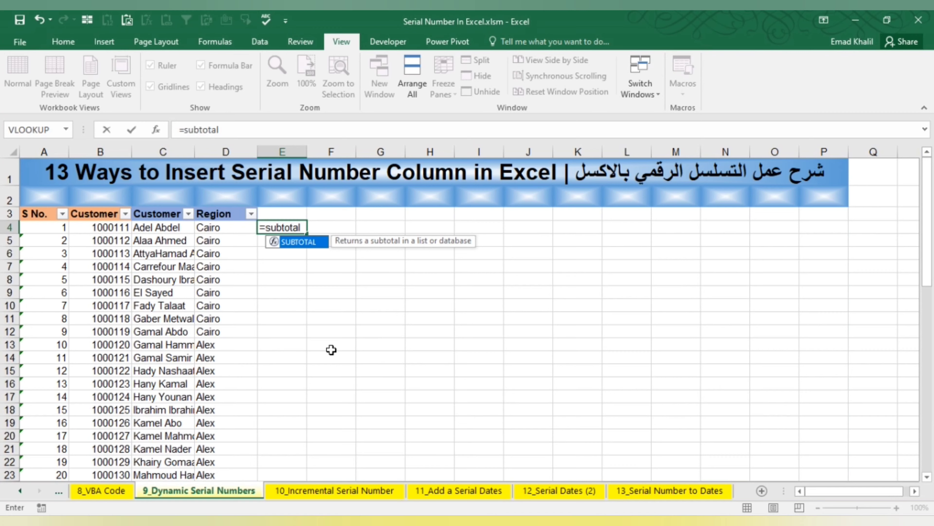
{"action": "type", "text": "("}
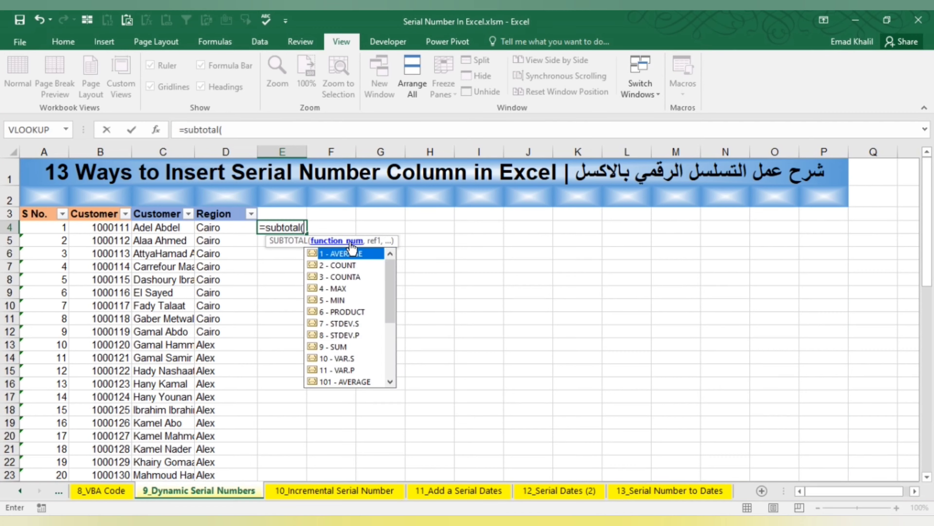
{"action": "mouse_move", "coordinate": [390, 291]}
{"action": "left_mouse_down"}
{"action": "mouse_move", "coordinate": [395, 348]}
{"action": "mouse_move", "coordinate": [398, 222]}
{"action": "left_mouse_up"}
{"action": "double_click", "coordinate": [352, 276]}
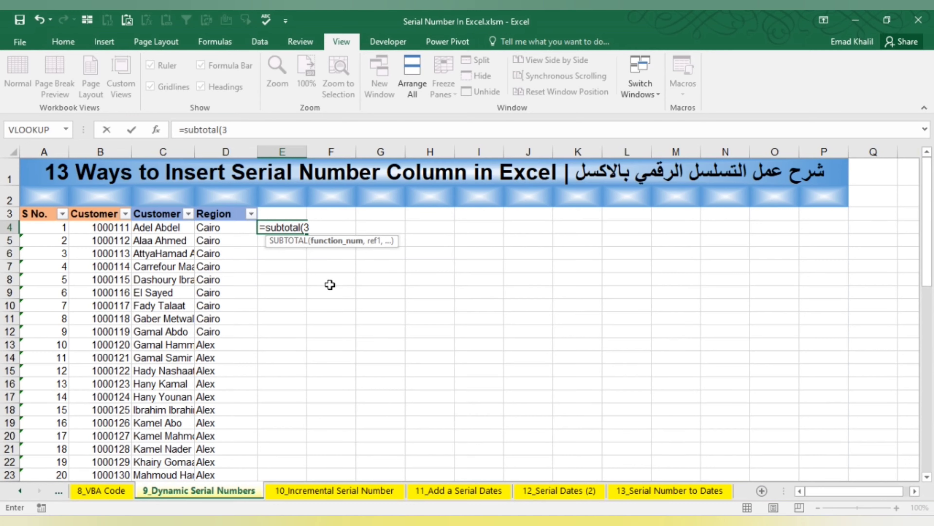
{"action": "type", "text": ","}
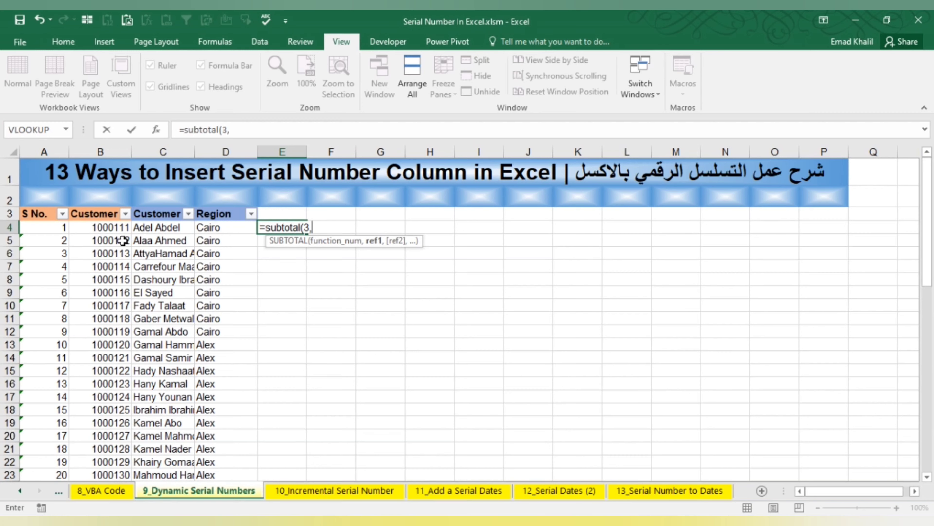
{"action": "left_click", "coordinate": [108, 224]}
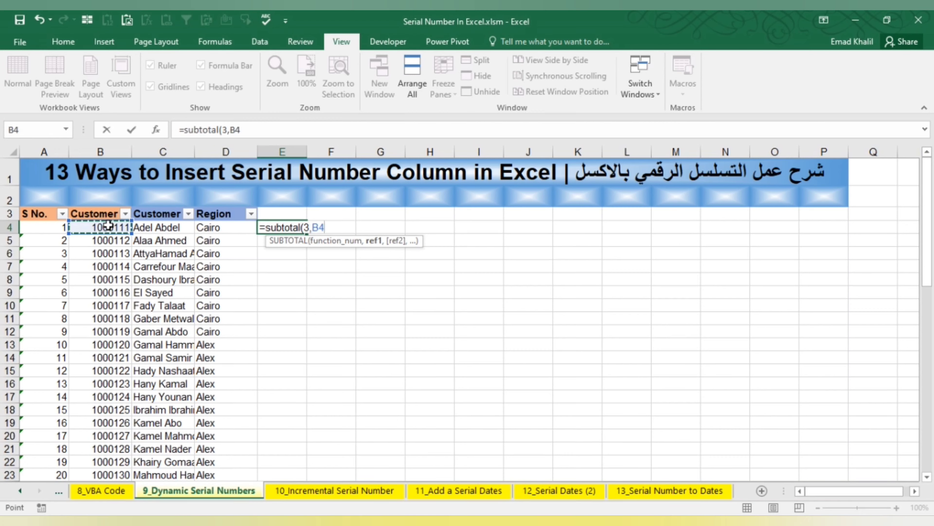
{"action": "key", "text": "F8"}
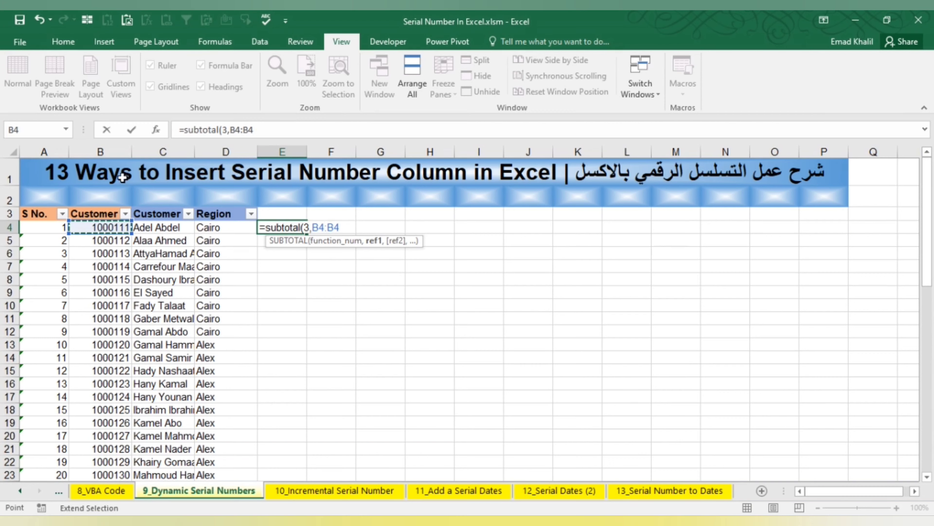
{"action": "left_click", "coordinate": [236, 130]}
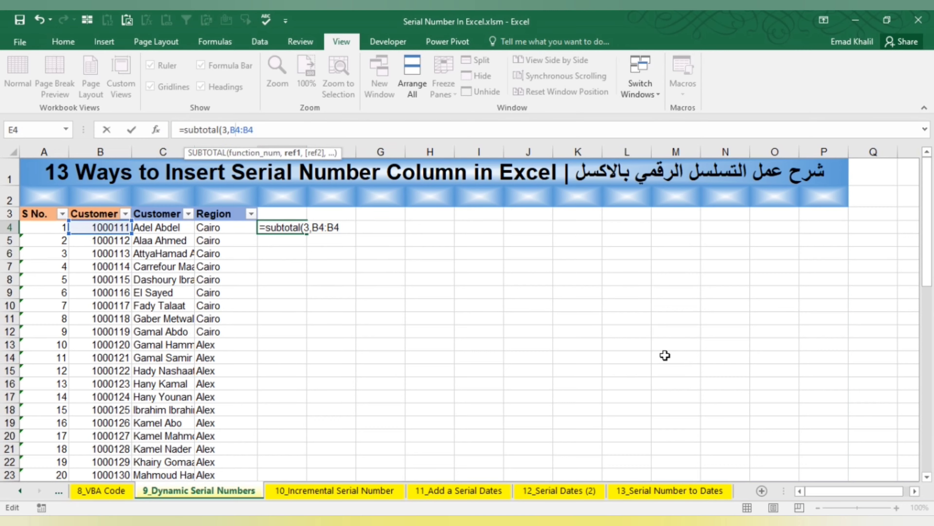
{"action": "type", "text": "$"}
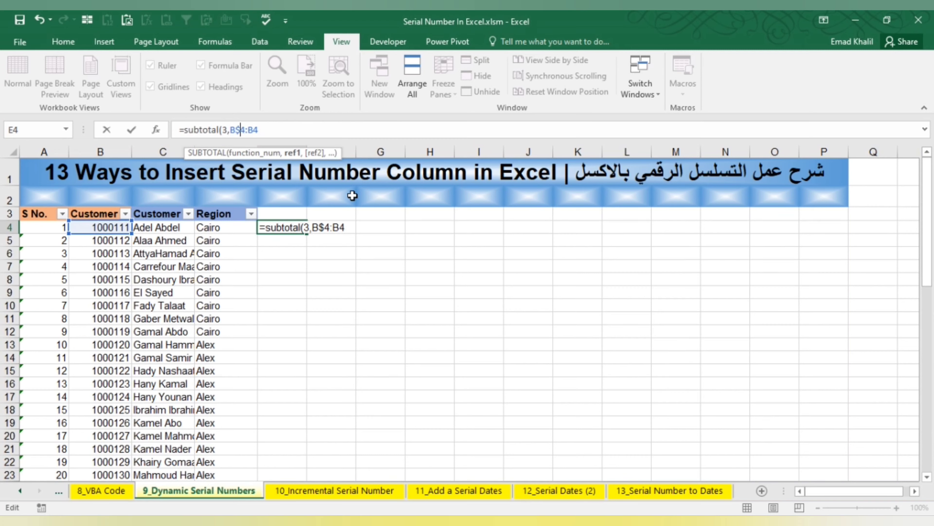
{"action": "left_click", "coordinate": [284, 129]}
{"action": "type", "text": ")"}
{"action": "key", "text": "ctrl+Return"}
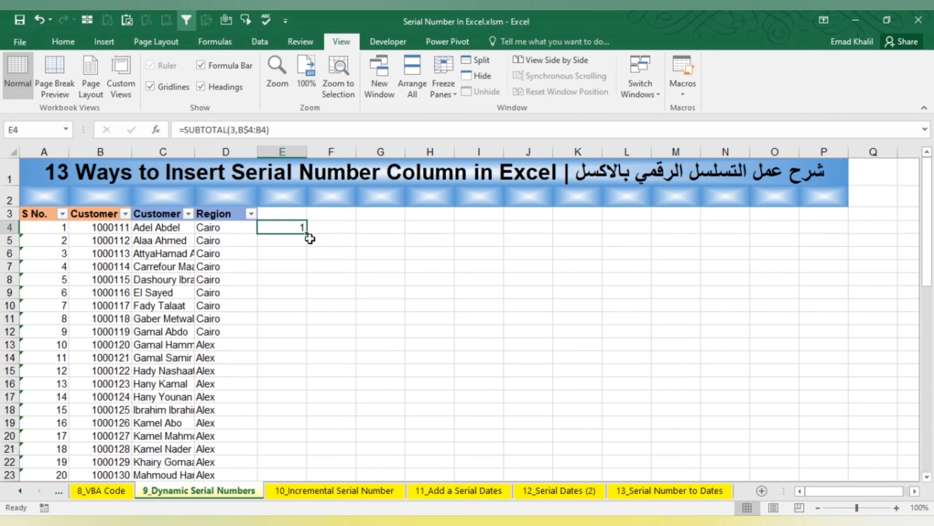
- Fill the SUBTOTAL formula from E4 to E58, numbering the rows 1 to 55, then return to E4
{"action": "left_click_drag", "start_coordinate": [307, 232], "coordinate": [312, 412]}
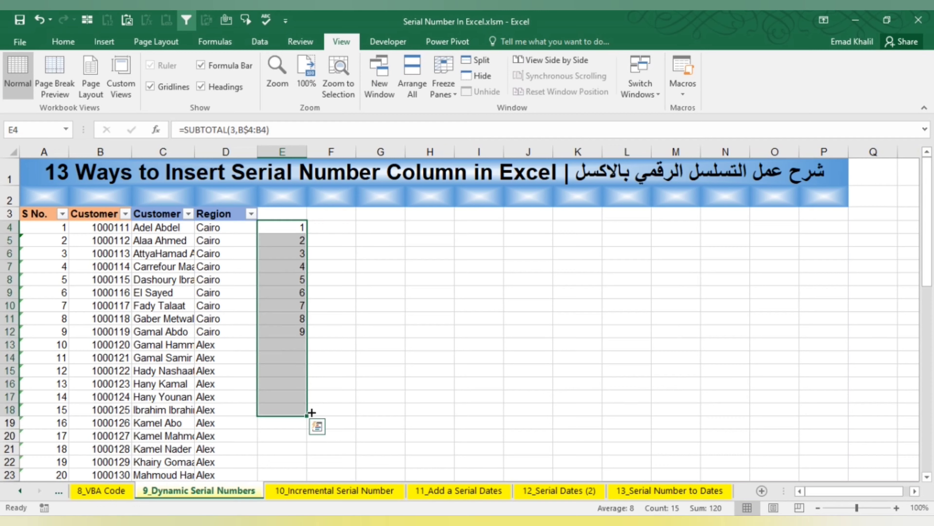
{"action": "key", "text": "ctrl+z"}
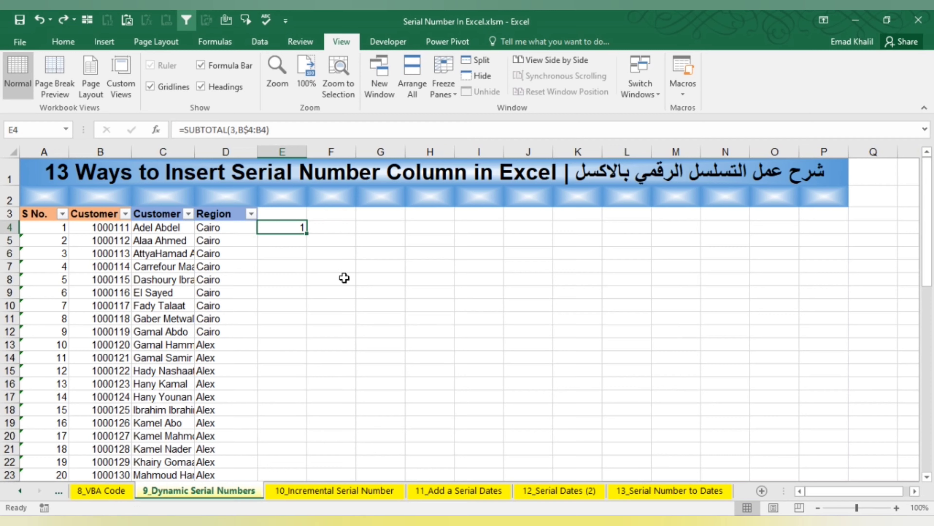
{"action": "double_click", "coordinate": [308, 232]}
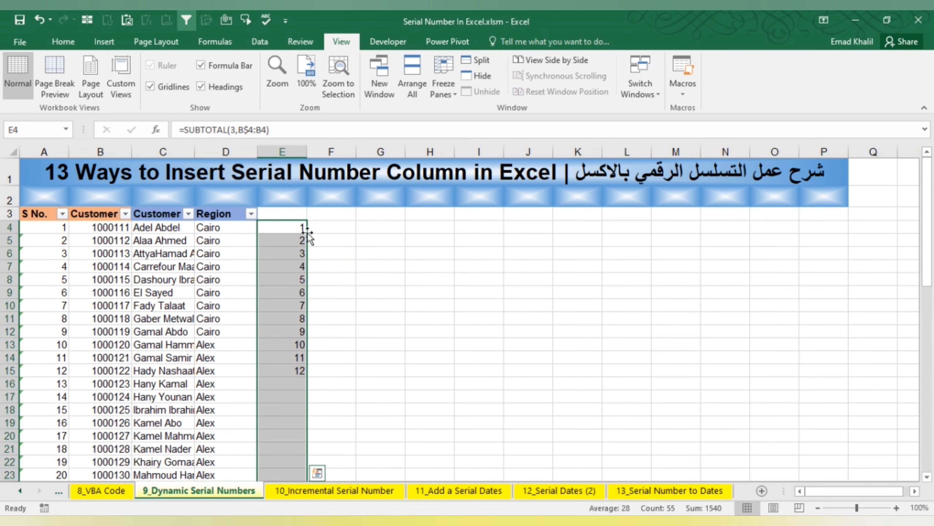
{"action": "scroll", "coordinate": [307, 233], "scroll_direction": "down", "scroll_amount": 10}
{"action": "scroll", "coordinate": [307, 233], "scroll_direction": "down", "scroll_amount": 1}
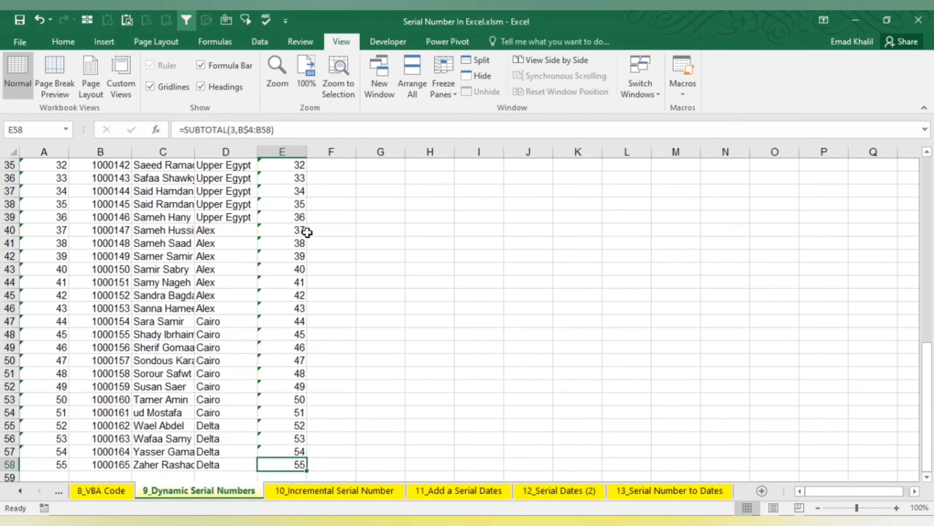
{"action": "scroll", "coordinate": [307, 232], "scroll_direction": "up", "scroll_amount": 9}
{"action": "scroll", "coordinate": [307, 232], "scroll_direction": "up", "scroll_amount": 1}
{"action": "key", "text": "Up"}
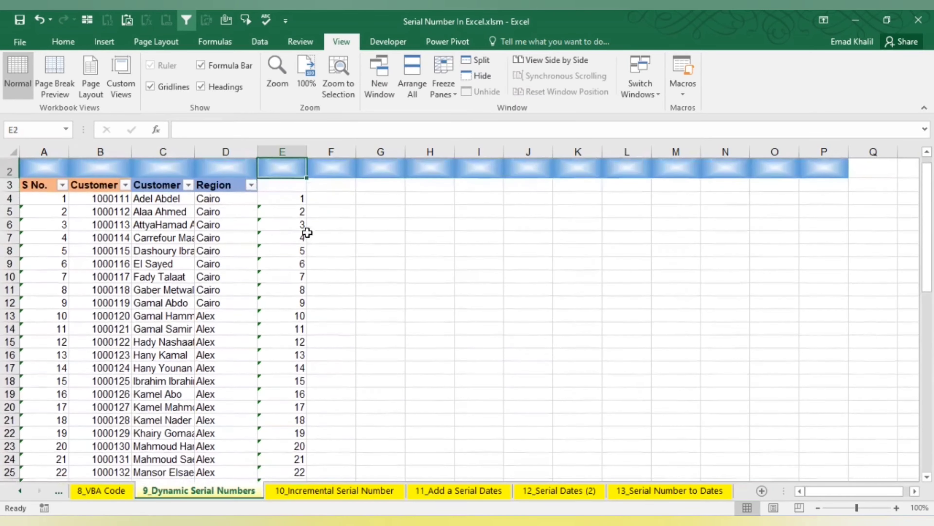
{"action": "scroll", "coordinate": [308, 232], "scroll_direction": "up", "scroll_amount": 1}
{"action": "key", "text": "Down"}
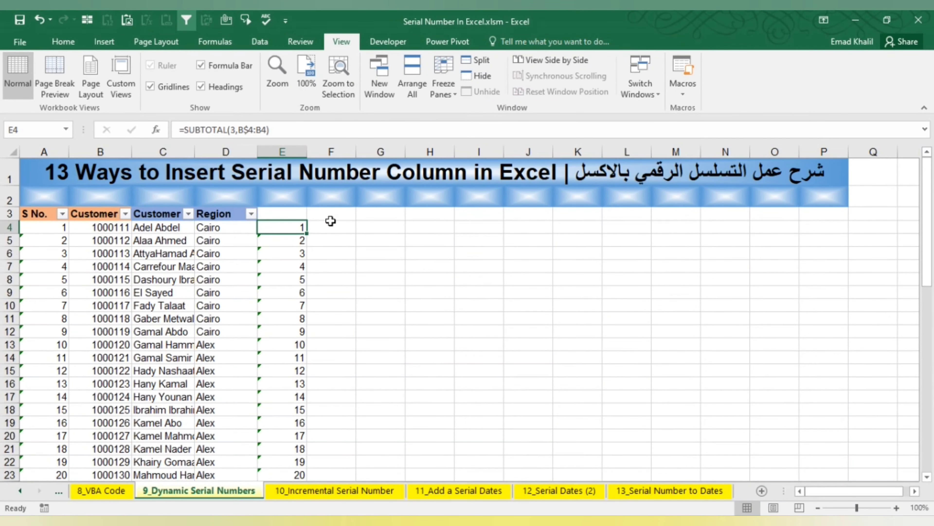
- Filter the Region column to show only Cairo rows
{"action": "left_click", "coordinate": [251, 214]}
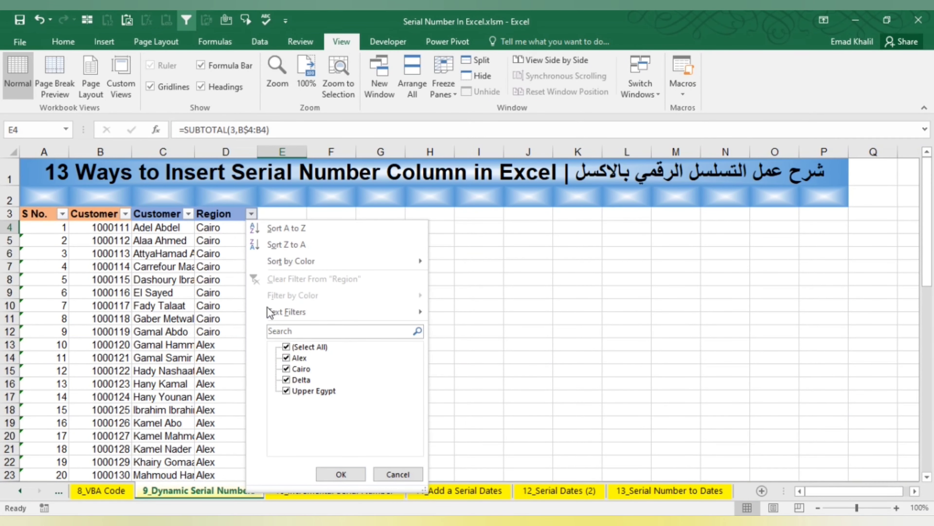
{"action": "left_click", "coordinate": [287, 346]}
{"action": "left_click", "coordinate": [301, 368]}
{"action": "left_click", "coordinate": [341, 475]}
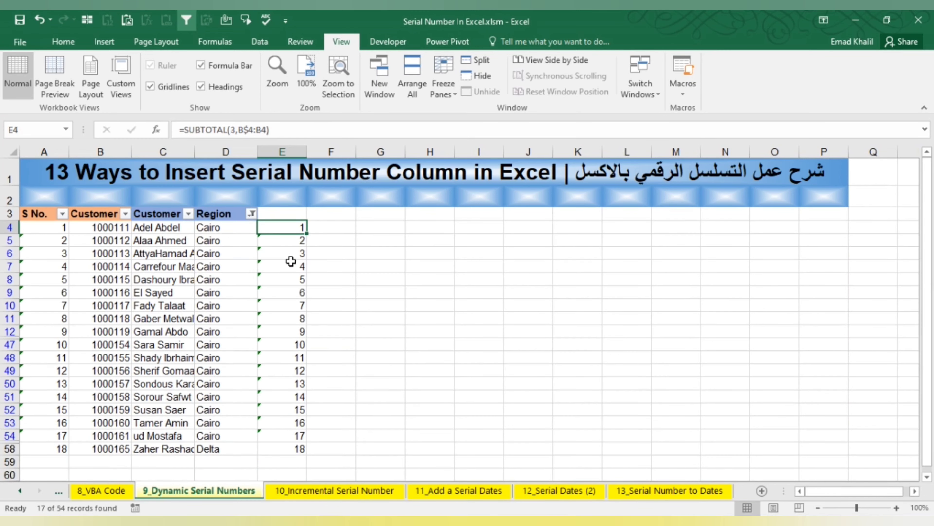
- Switch the Region filter to Delta only, so column E renumbers 1 to 4
{"action": "left_click", "coordinate": [254, 213]}
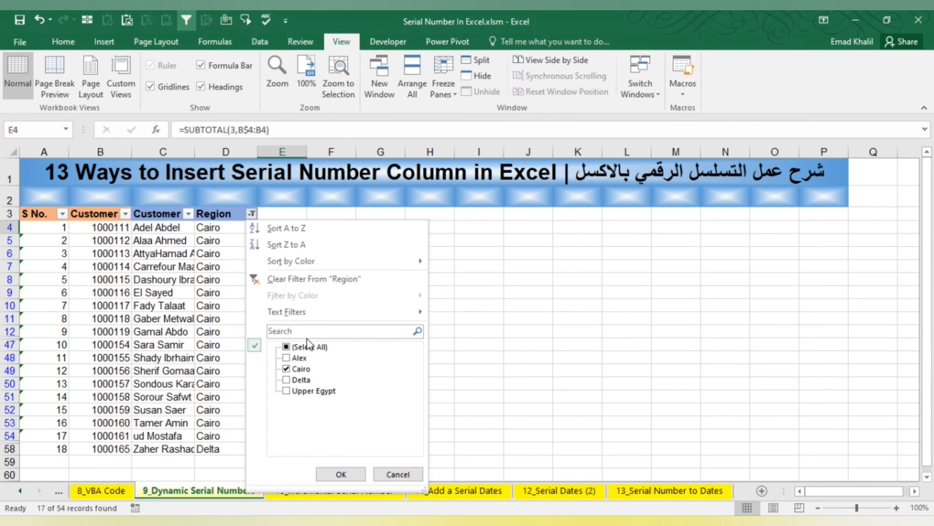
{"action": "left_click", "coordinate": [298, 379]}
{"action": "left_click", "coordinate": [299, 369]}
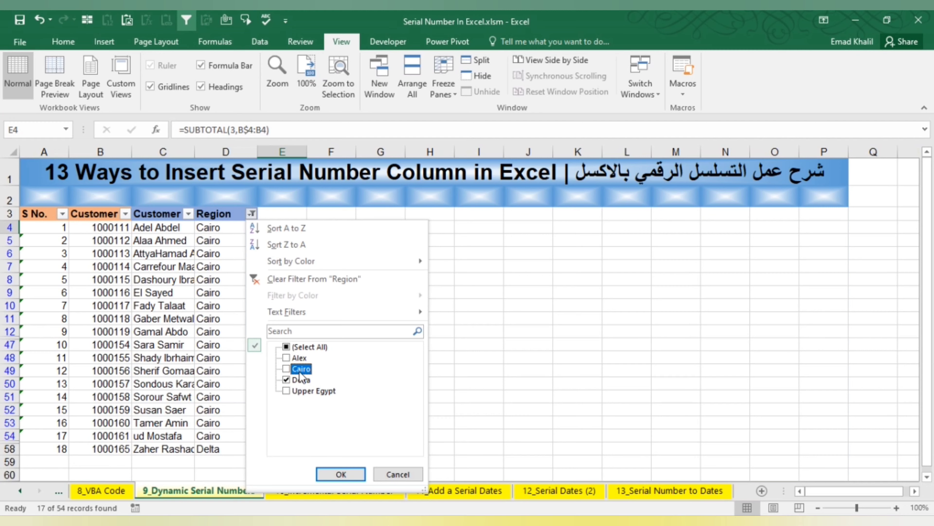
{"action": "left_click", "coordinate": [341, 474]}
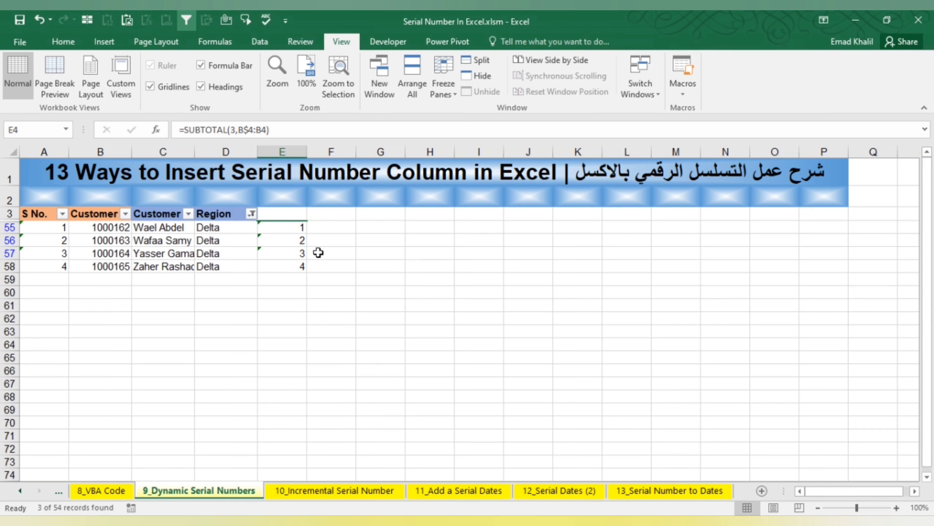
{"action": "left_click", "coordinate": [252, 214]}
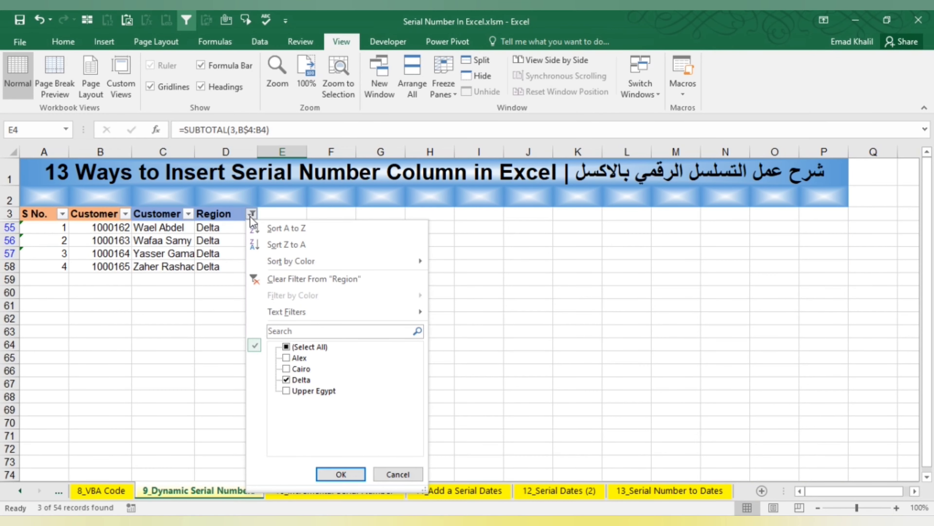
{"action": "left_click", "coordinate": [513, 330]}
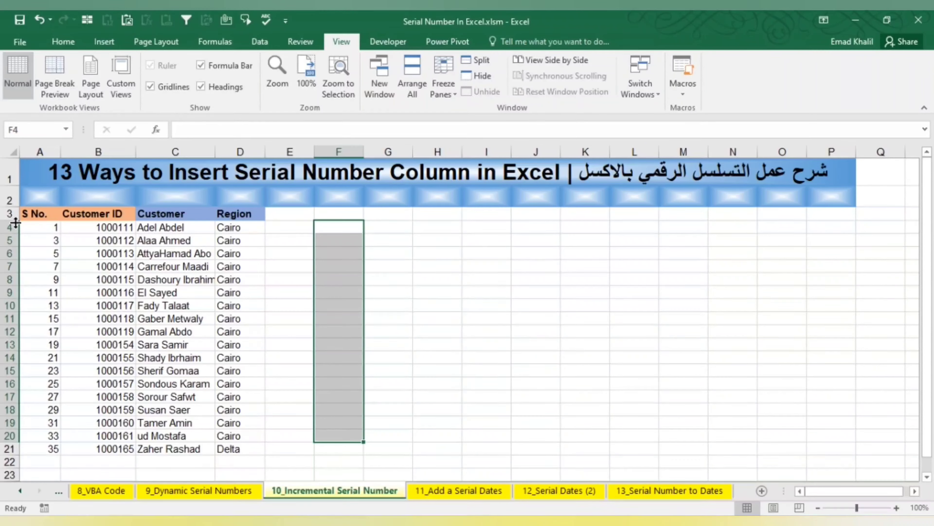
- Review the serial numbers in column A, then enter 1, 3 and 5 in F4:F6
{"action": "left_click", "coordinate": [30, 228]}
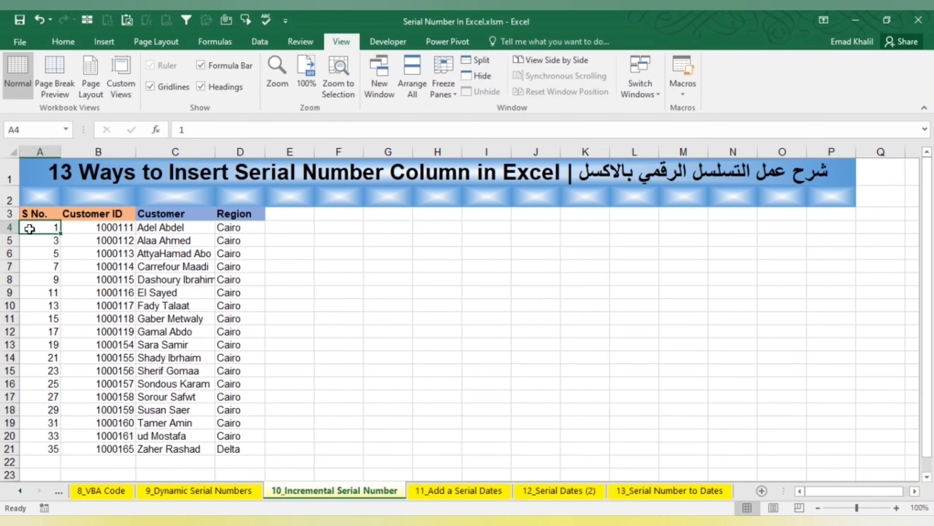
{"action": "left_click", "coordinate": [42, 253]}
{"action": "left_click", "coordinate": [41, 279]}
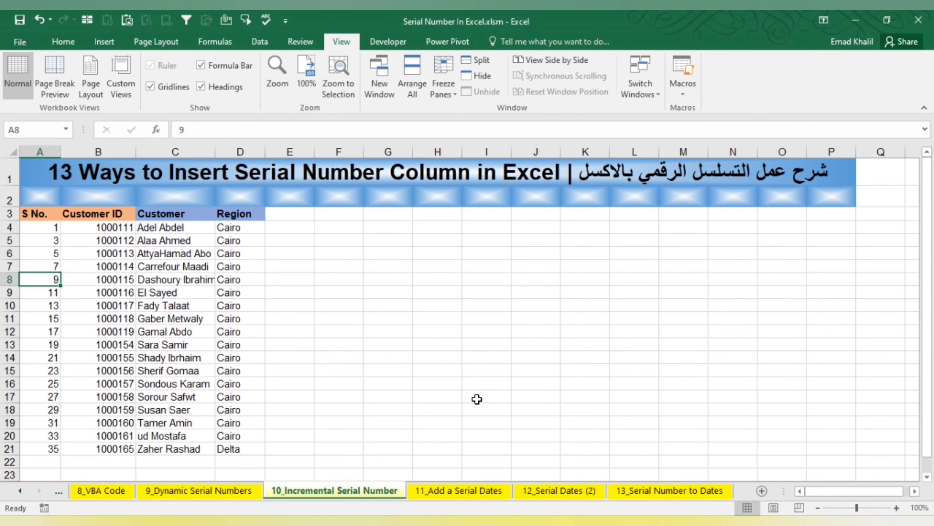
{"action": "left_click", "coordinate": [329, 230]}
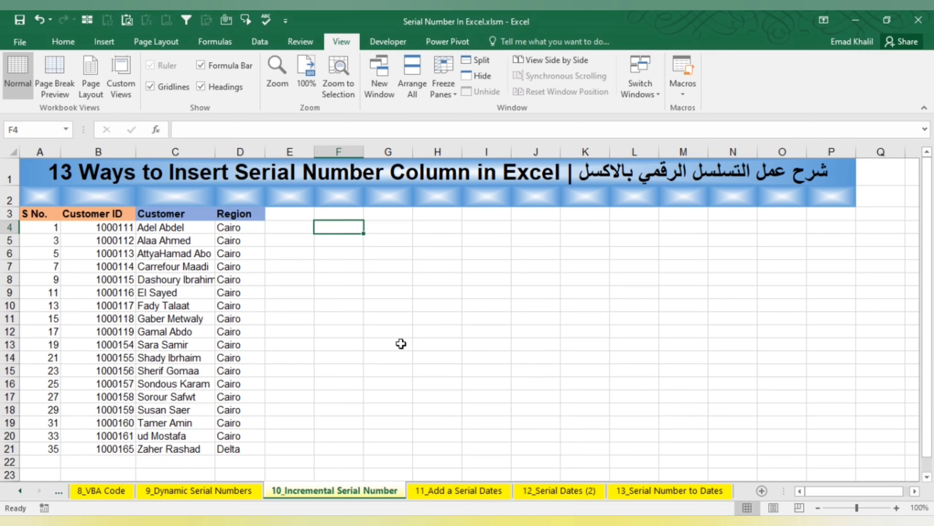
{"action": "type", "text": "1"}
{"action": "key", "text": "Return"}
{"action": "type", "text": "3"}
{"action": "key", "text": "Return"}
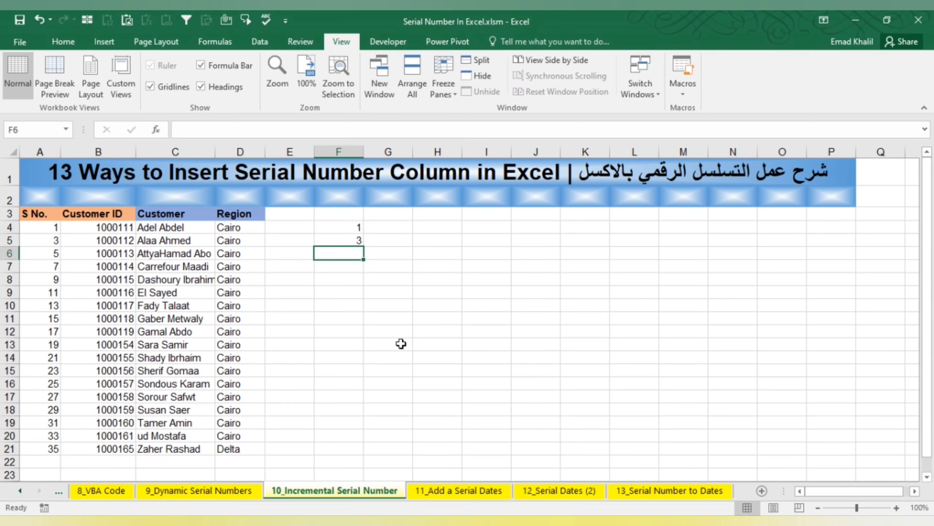
{"action": "type", "text": "5"}
{"action": "key", "text": "Return"}
- Extend the odd-number series from F4:F6 down to F21, ending at 35
{"action": "key", "text": "Up"}
{"action": "key", "text": "Up"}
{"action": "key", "text": "Up"}
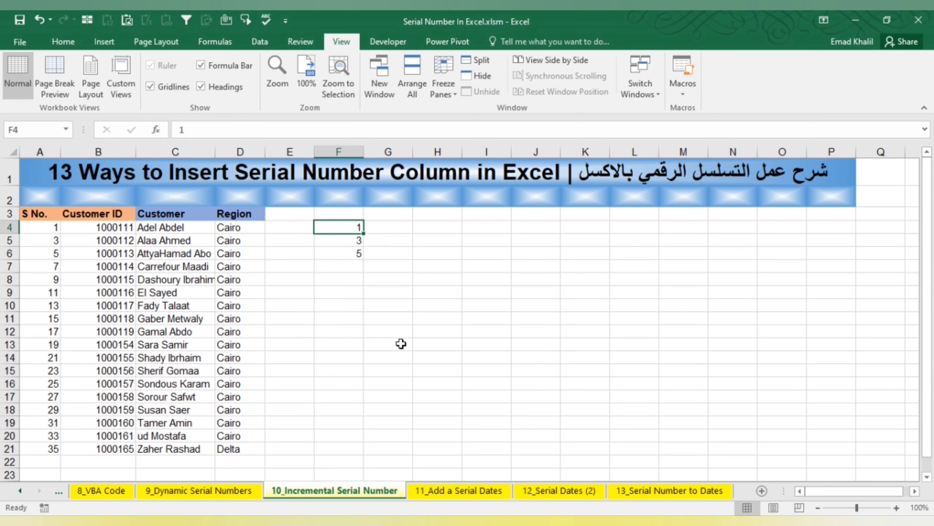
{"action": "key", "text": "shift+Down"}
{"action": "key", "text": "shift+Down"}
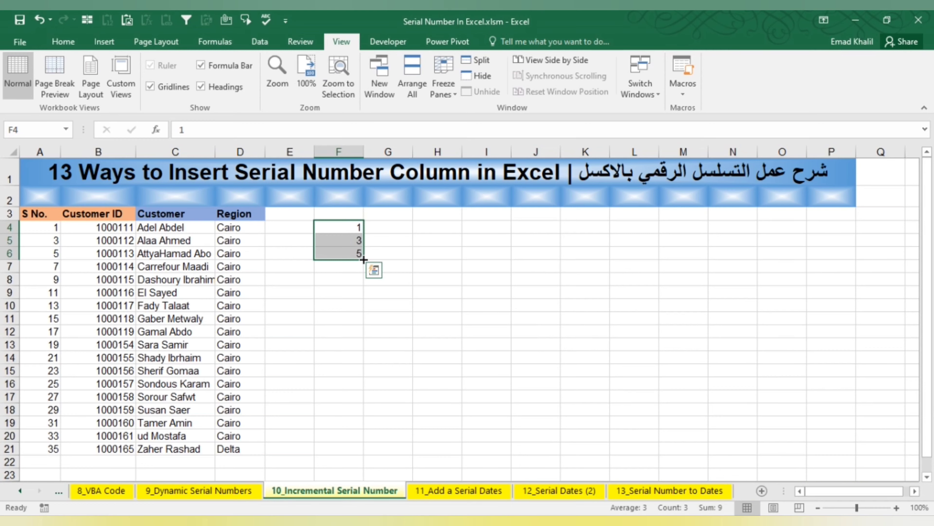
{"action": "left_click_drag", "start_coordinate": [364, 260], "coordinate": [340, 456]}
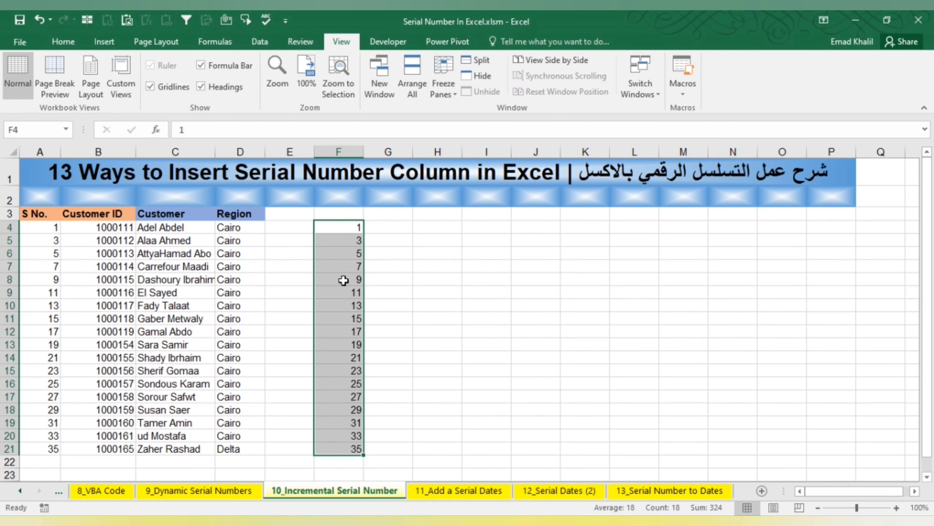
{"action": "left_click", "coordinate": [344, 266]}
{"action": "left_click", "coordinate": [333, 280]}
{"action": "left_click", "coordinate": [327, 292]}
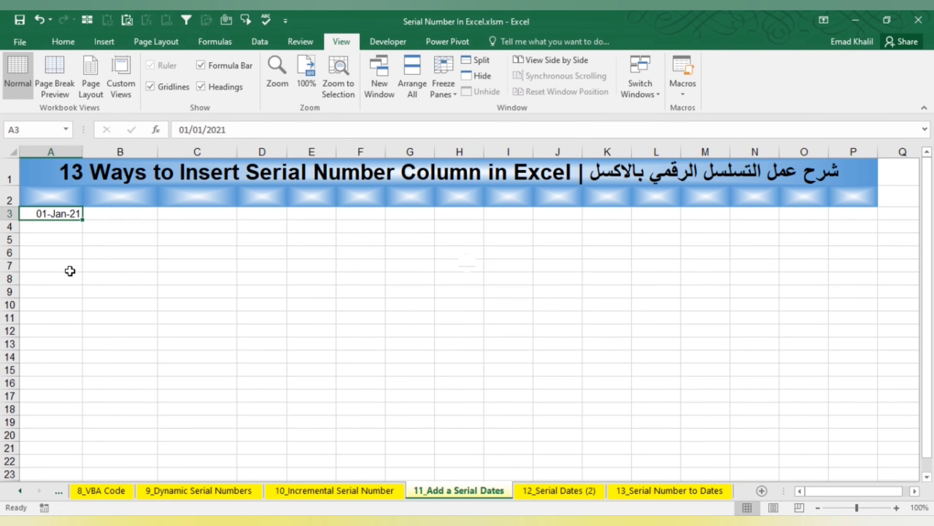
- Collapse the ribbon and fill daily dates from A3 down to A20, ending at 18-Jan-21
{"action": "key", "text": "ctrl+F1"}
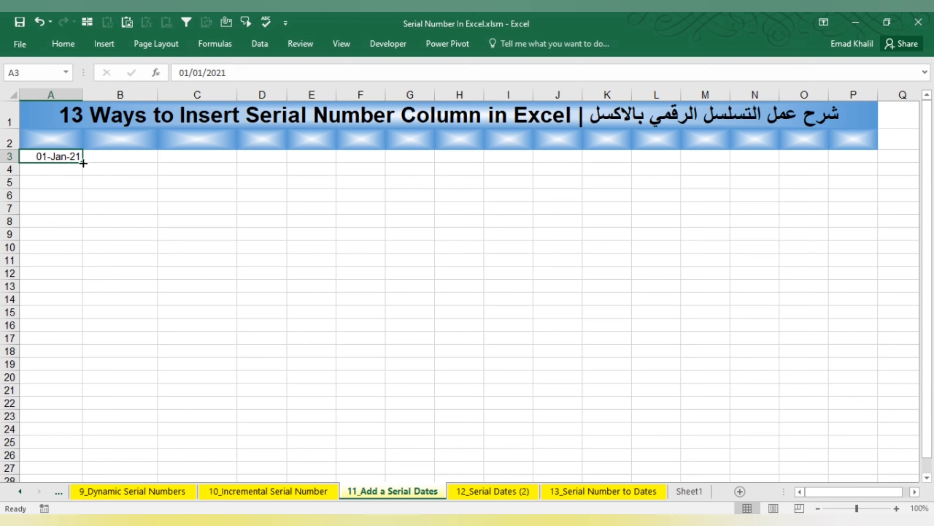
{"action": "left_click_drag", "start_coordinate": [83, 163], "coordinate": [86, 381]}
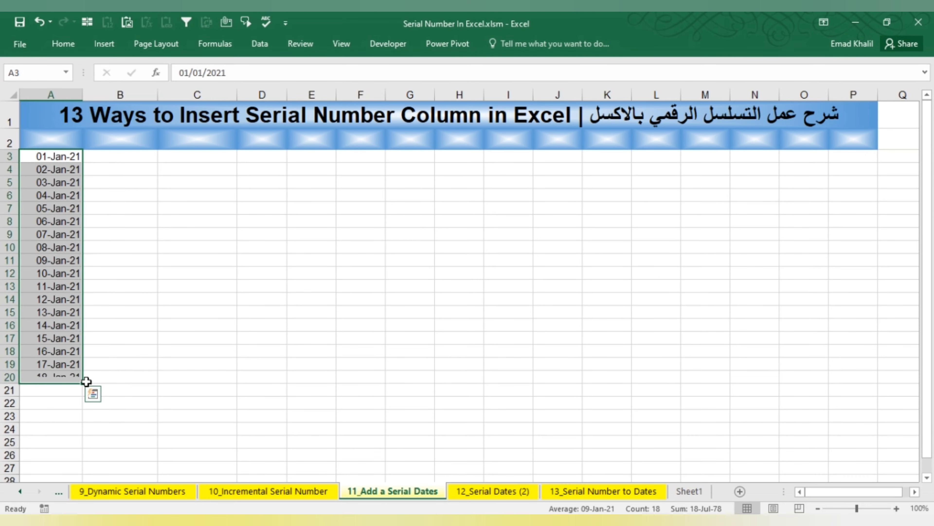
{"action": "left_click", "coordinate": [119, 165]}
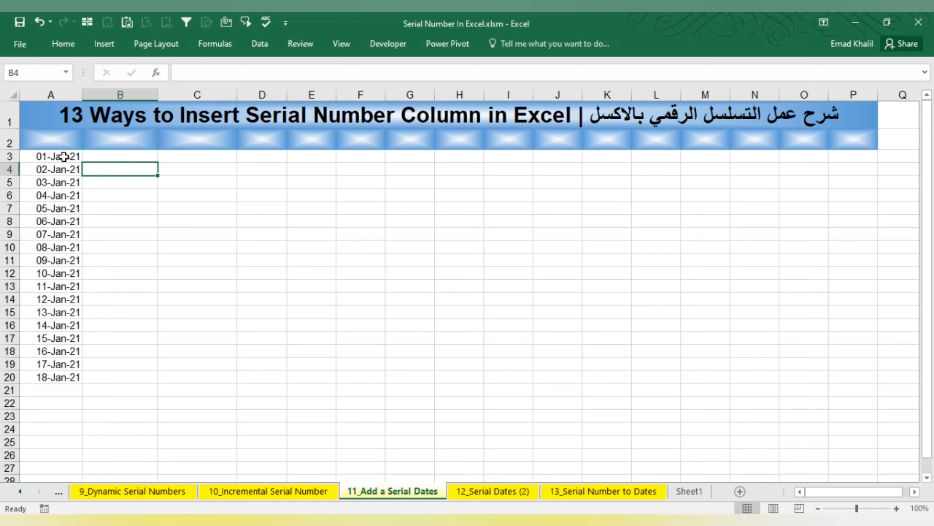
{"action": "left_click", "coordinate": [63, 376]}
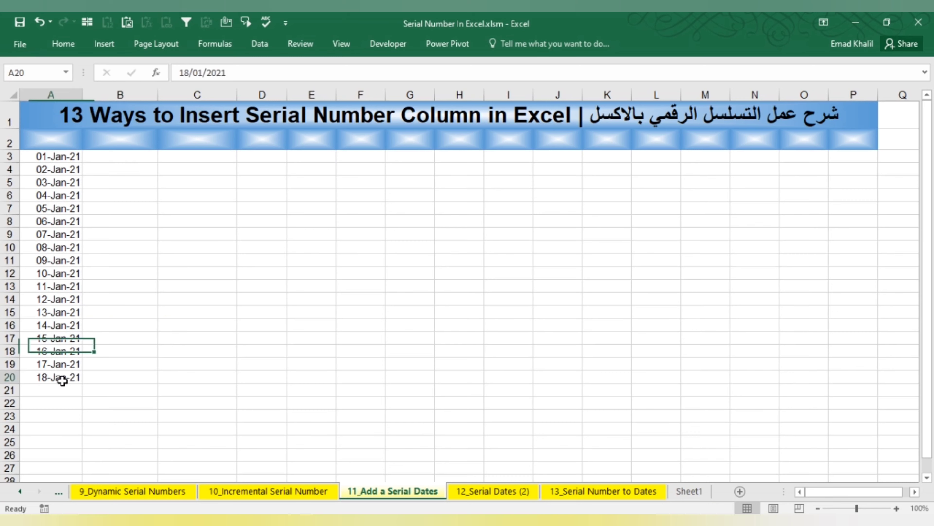
{"action": "left_click", "coordinate": [63, 390]}
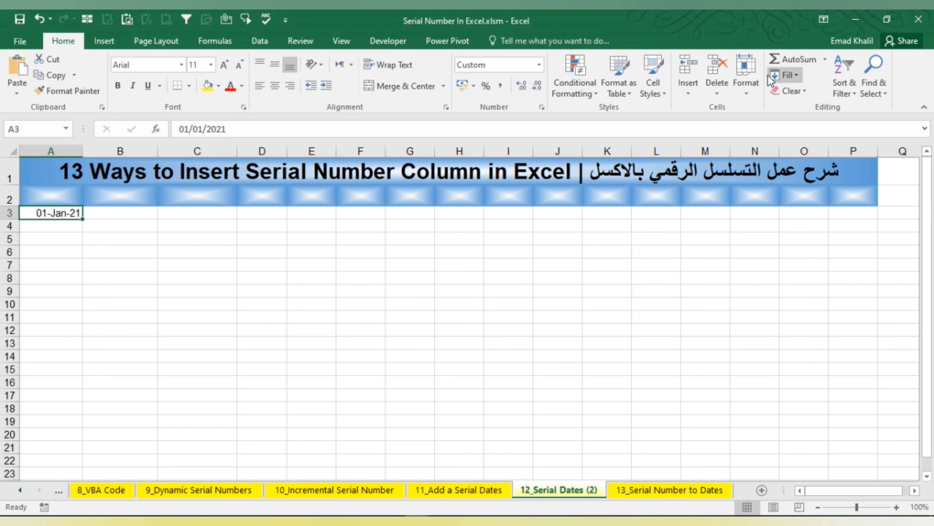
- Fill a date series down column A with stop value 31/12/21
{"action": "left_click", "coordinate": [798, 75]}
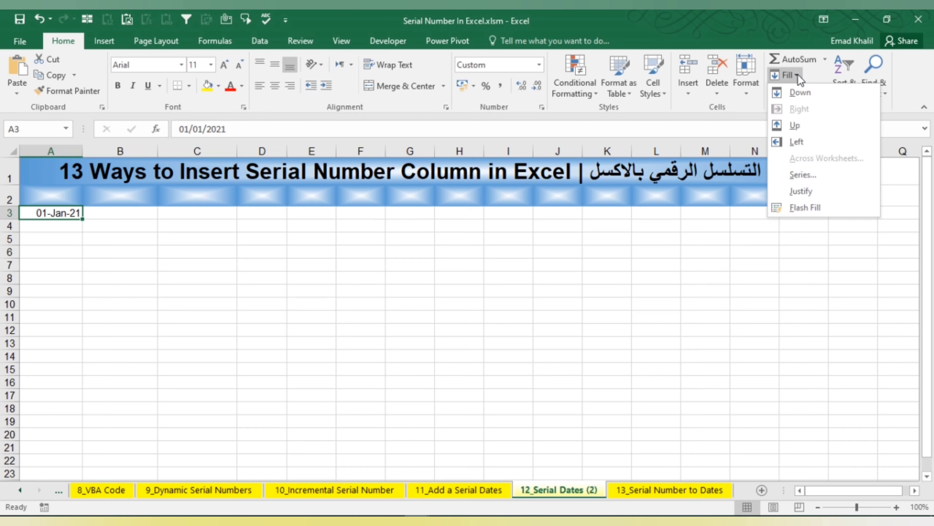
{"action": "left_click", "coordinate": [813, 178]}
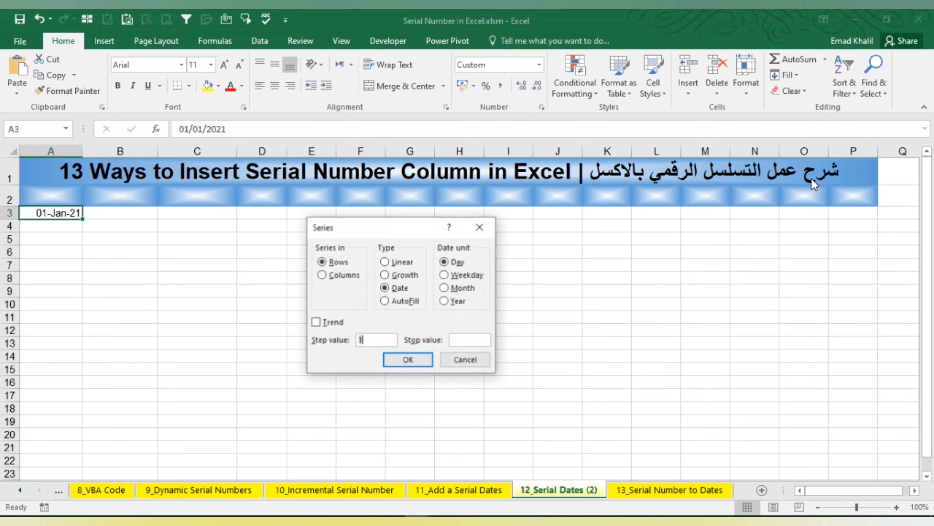
{"action": "left_click", "coordinate": [348, 274]}
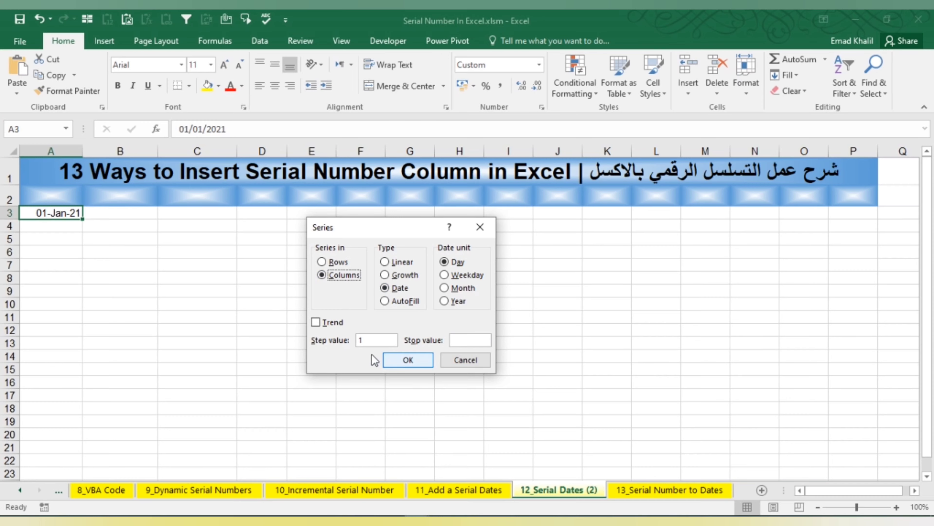
{"action": "left_click", "coordinate": [470, 340]}
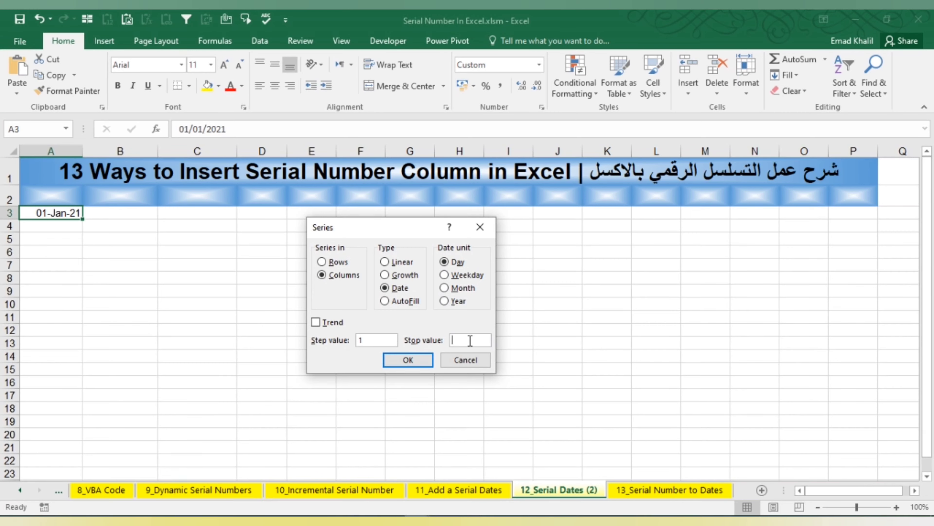
{"action": "type", "text": "3"}
{"action": "type", "text": "1/12/21"}
{"action": "left_click", "coordinate": [414, 363]}
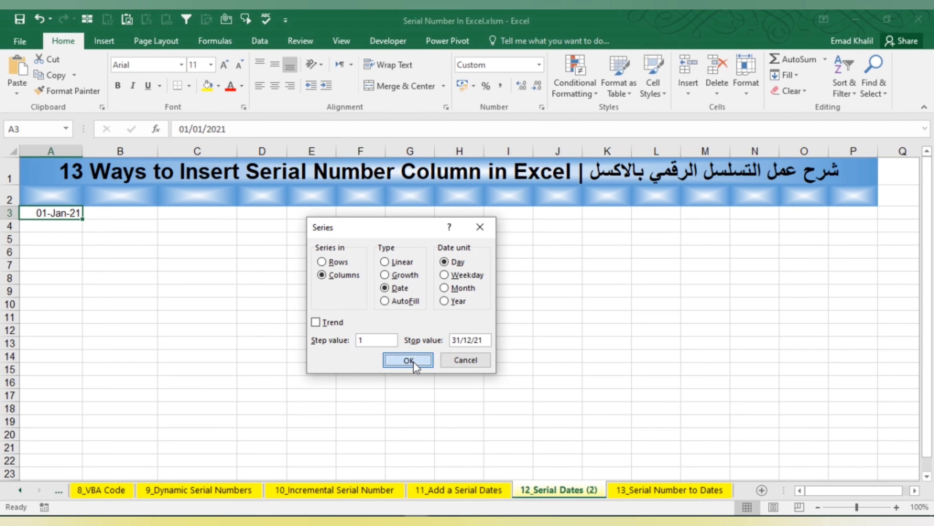
- Jump between the series' ends to verify it runs to 31-Dec-21, finishing on A3
{"action": "key", "text": "ctrl+Down"}
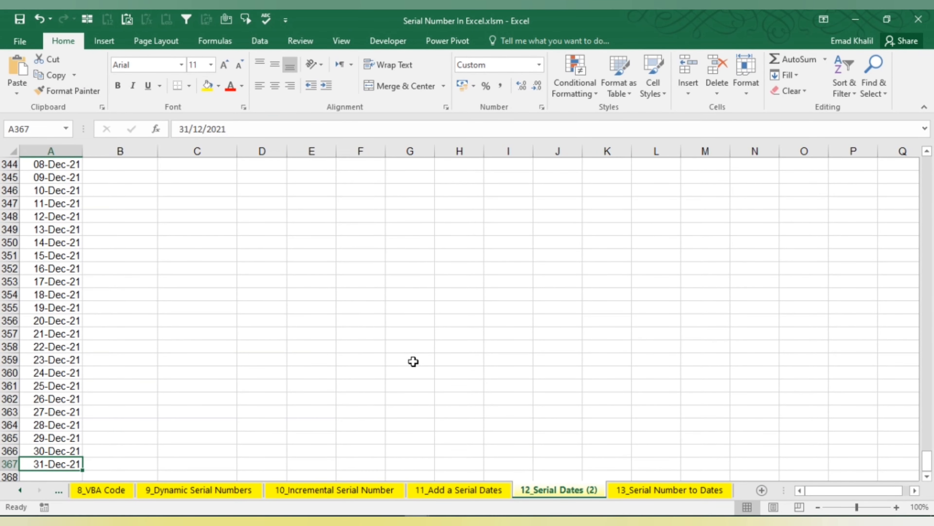
{"action": "key", "text": "ctrl+Up"}
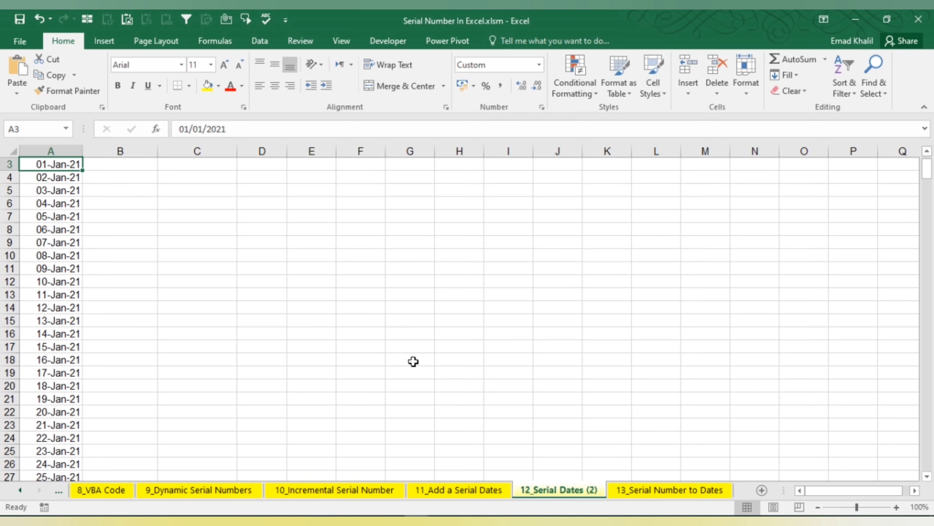
{"action": "key", "text": "ctrl+Down"}
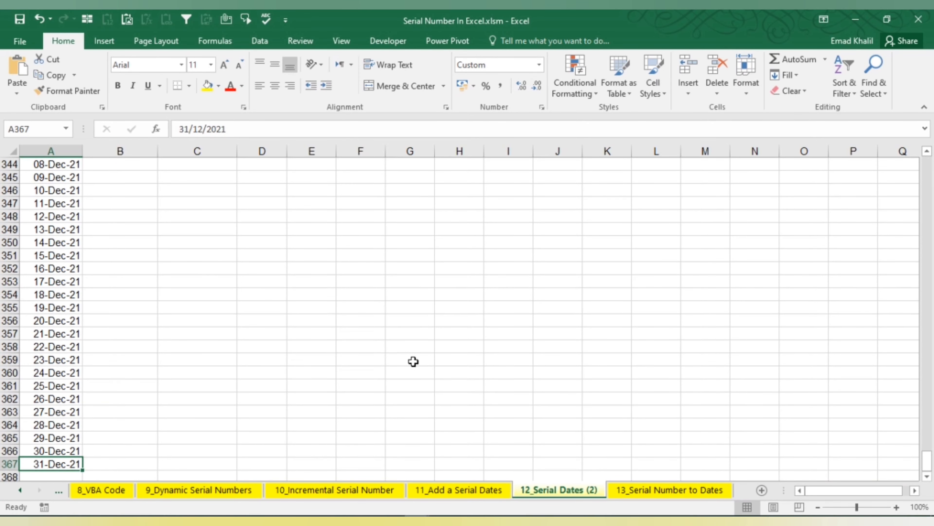
{"action": "key", "text": "ctrl+Up"}
{"action": "key", "text": "Up"}
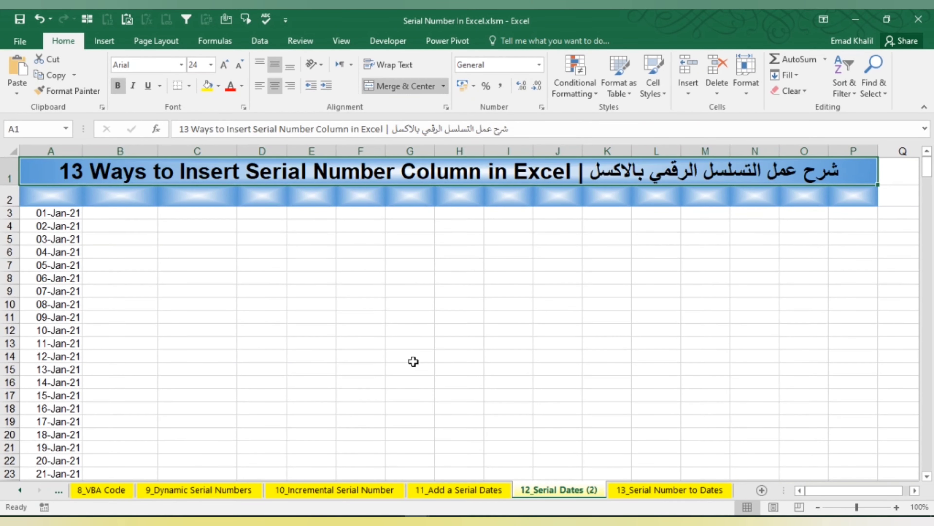
{"action": "key", "text": "Down"}
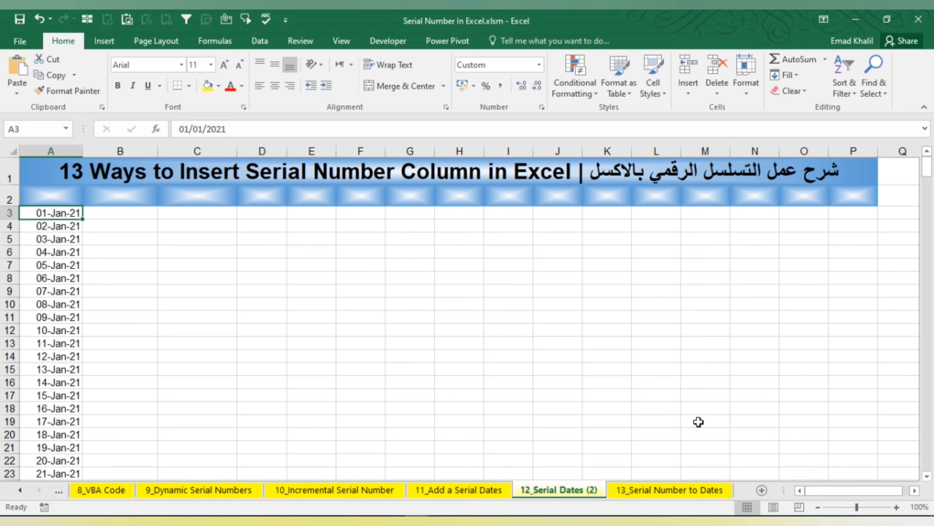
- On the 13_Serial Number to Dates sheet, review column A's numbers and B3's DATE formula
{"action": "left_click", "coordinate": [667, 493]}
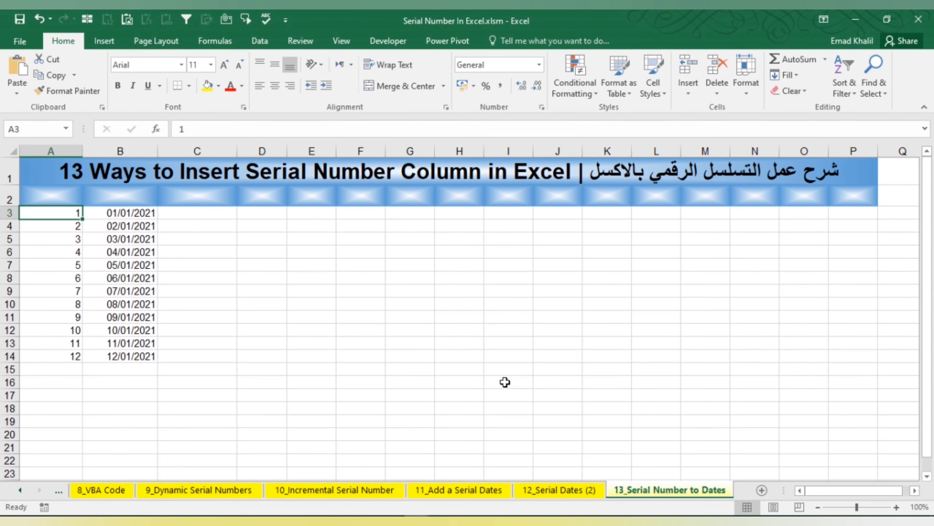
{"action": "key", "text": "Right"}
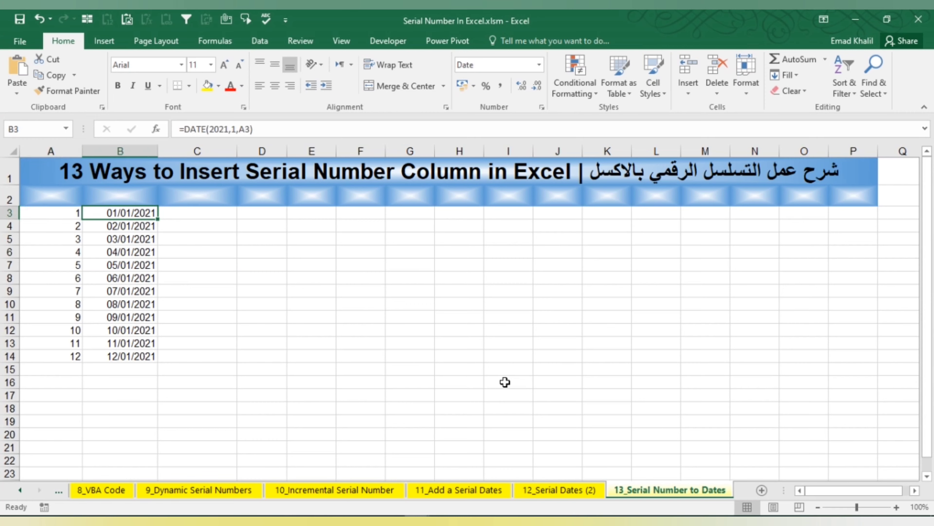
{"action": "key", "text": "Left"}
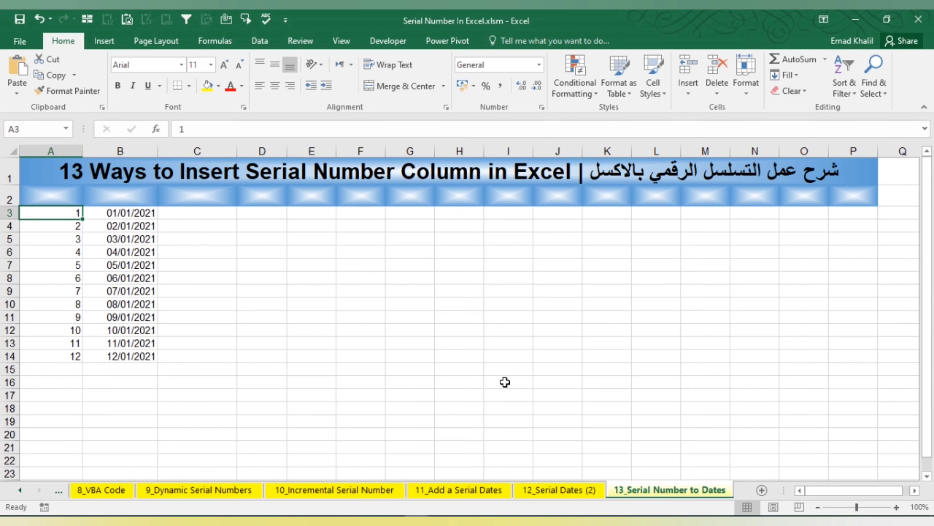
{"action": "key", "text": "shift+Down"}
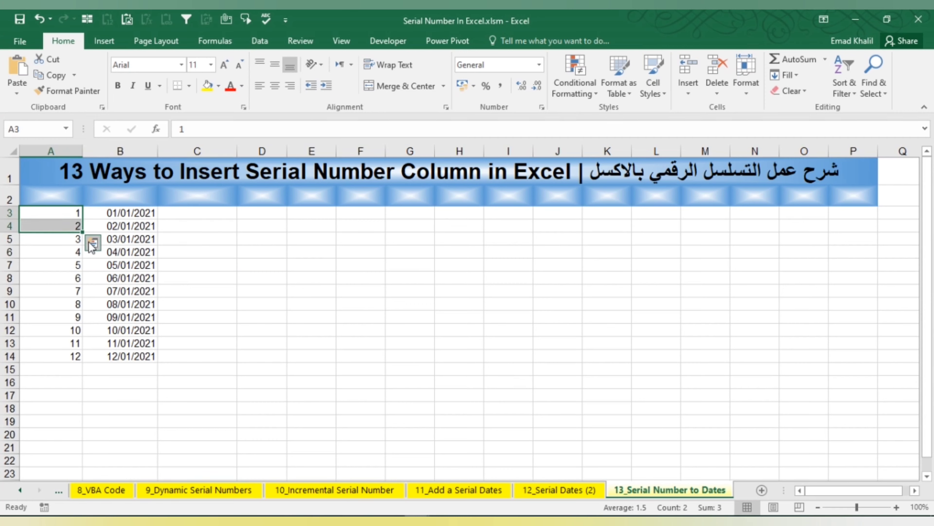
{"action": "left_click_drag", "start_coordinate": [85, 232], "coordinate": [85, 361]}
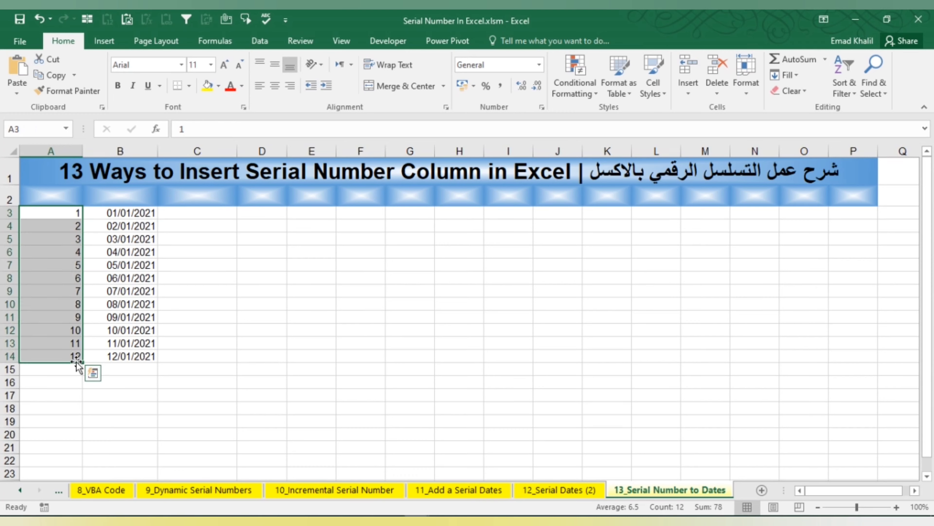
{"action": "left_click", "coordinate": [144, 215]}
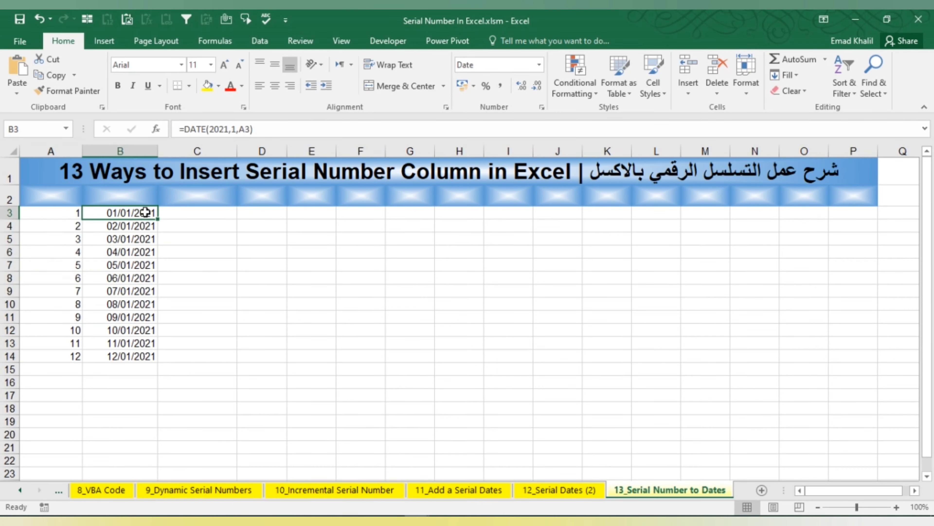
- Enter =DATE(2021,1,A3) in C3 and copy it down to C14
{"action": "left_click", "coordinate": [199, 215]}
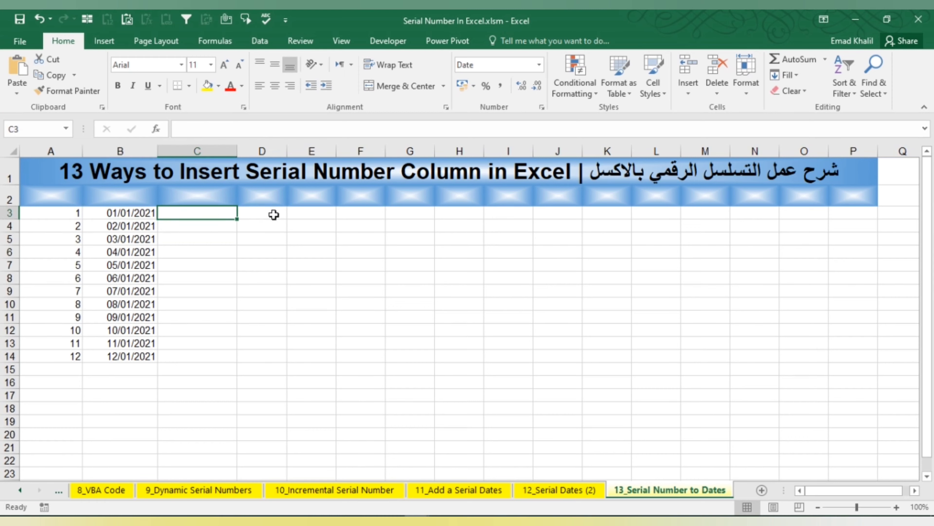
{"action": "type", "text": "="}
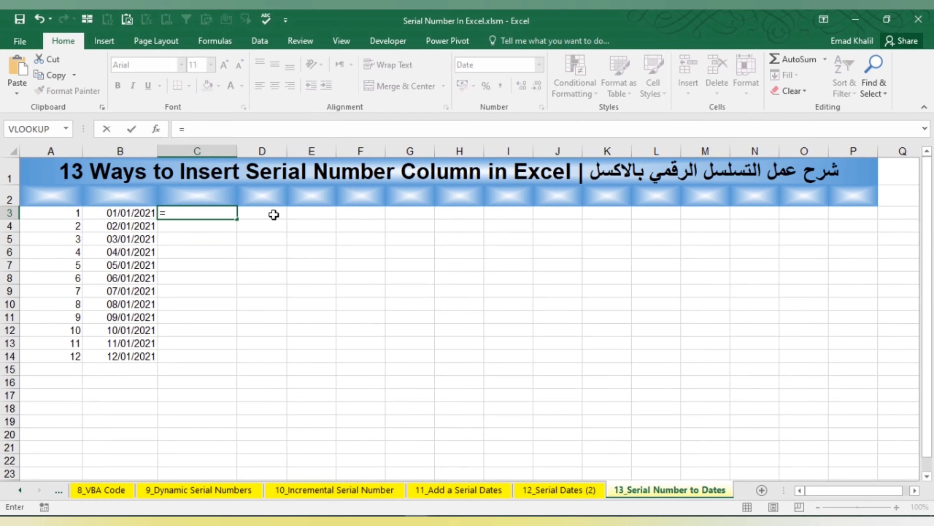
{"action": "type", "text": "date"}
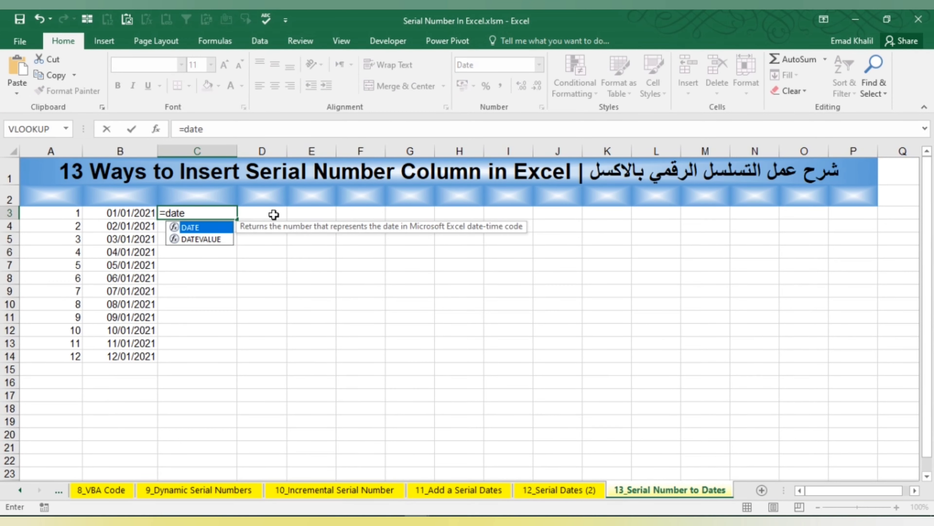
{"action": "type", "text": "(20"}
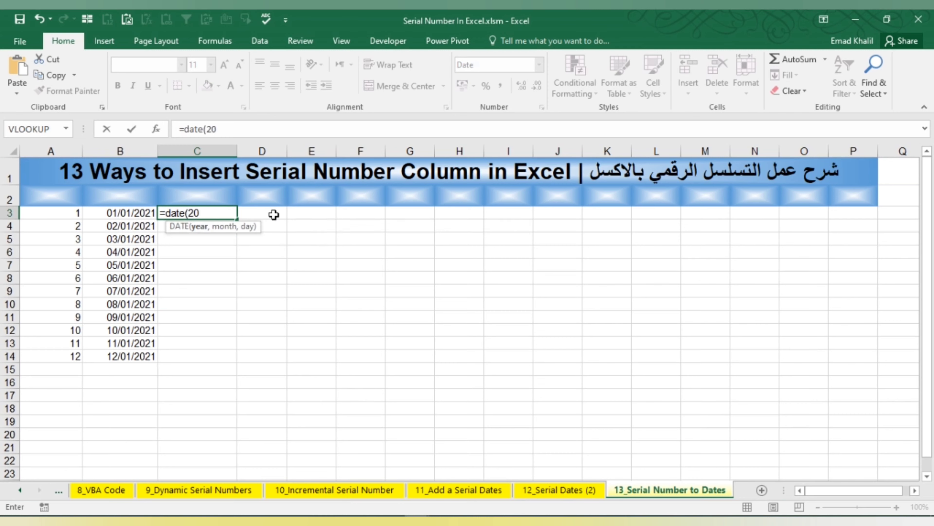
{"action": "type", "text": "21,"}
{"action": "type", "text": "1"}
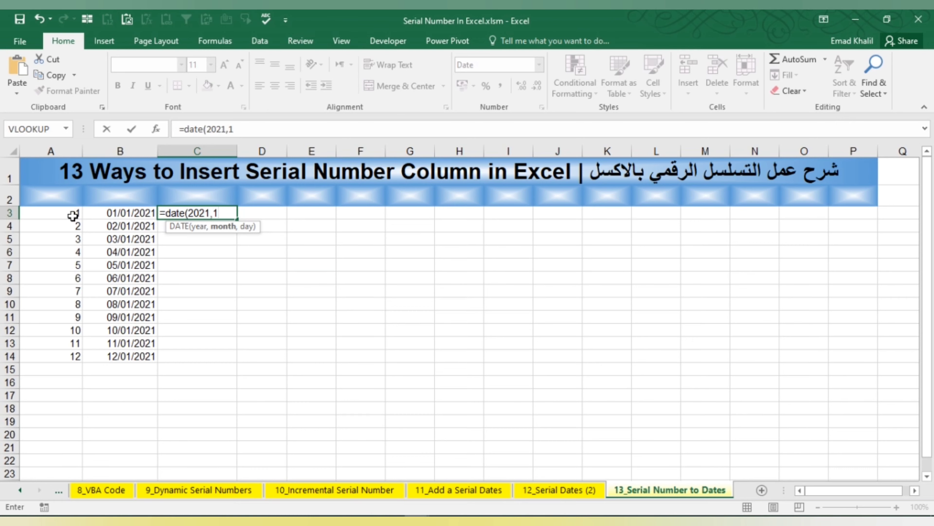
{"action": "type", "text": ","}
{"action": "left_click", "coordinate": [58, 213]}
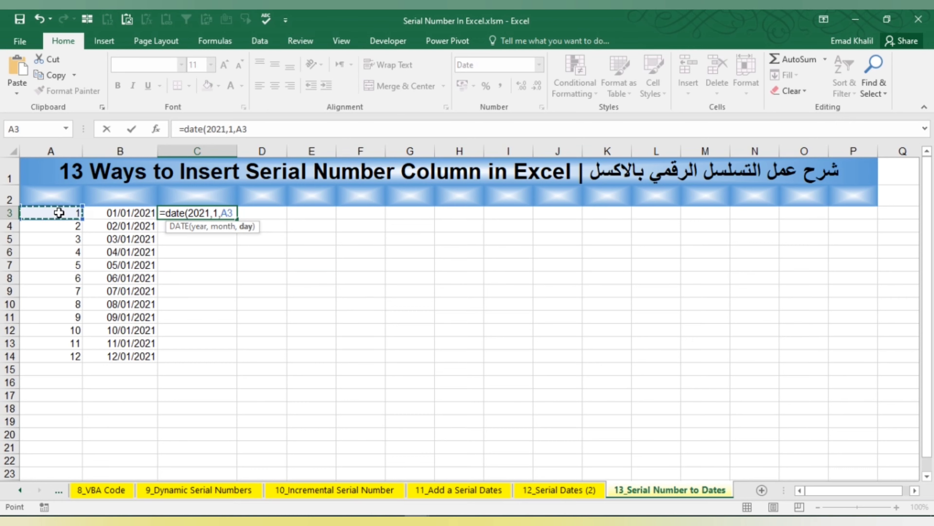
{"action": "type", "text": ")"}
{"action": "key", "text": "Return"}
{"action": "key", "text": "Up"}
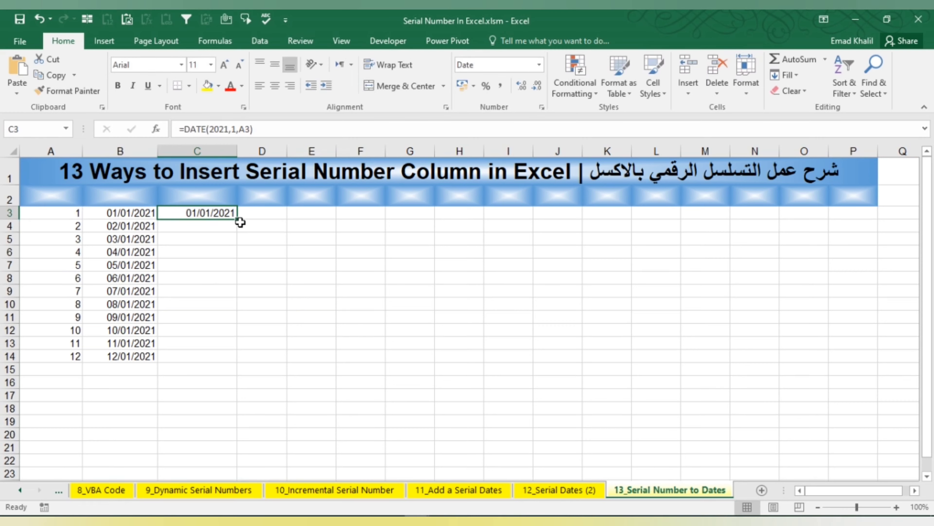
{"action": "left_click_drag", "start_coordinate": [238, 219], "coordinate": [220, 357]}
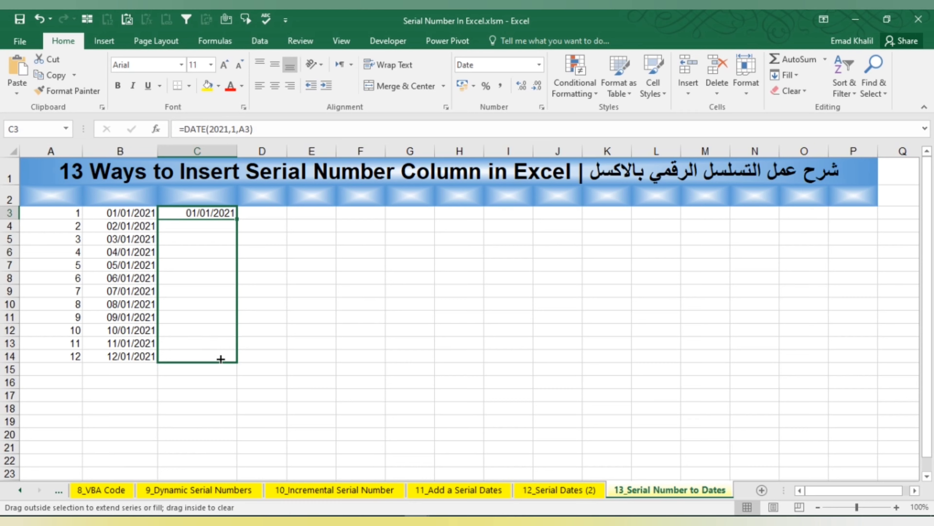
- Change the serial numbers in A6 and A7 to 11 and 12
{"action": "left_click", "coordinate": [70, 253]}
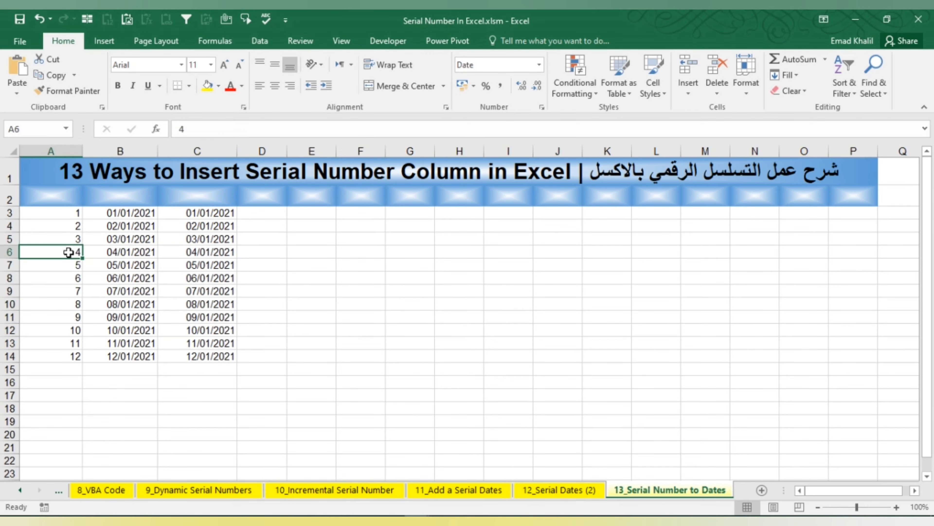
{"action": "type", "text": "11"}
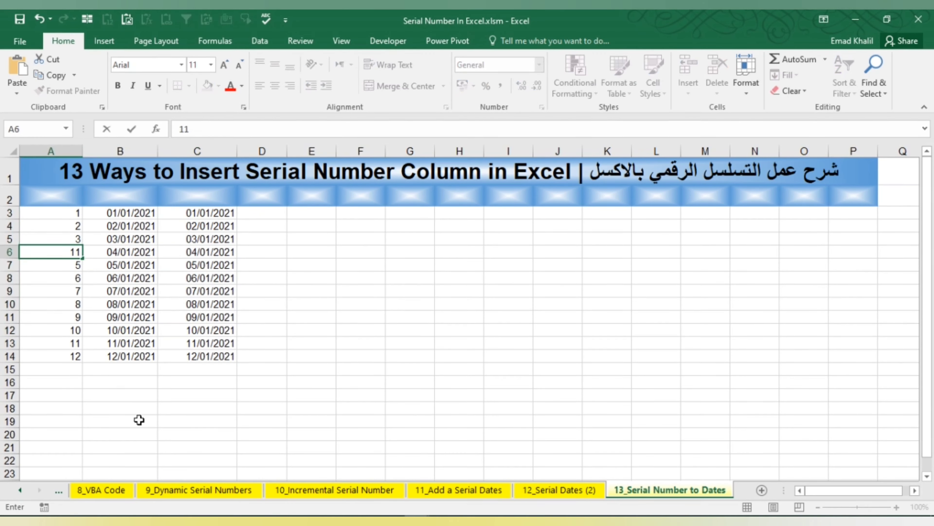
{"action": "key", "text": "Return"}
{"action": "key", "text": "Up"}
{"action": "key", "text": "Down"}
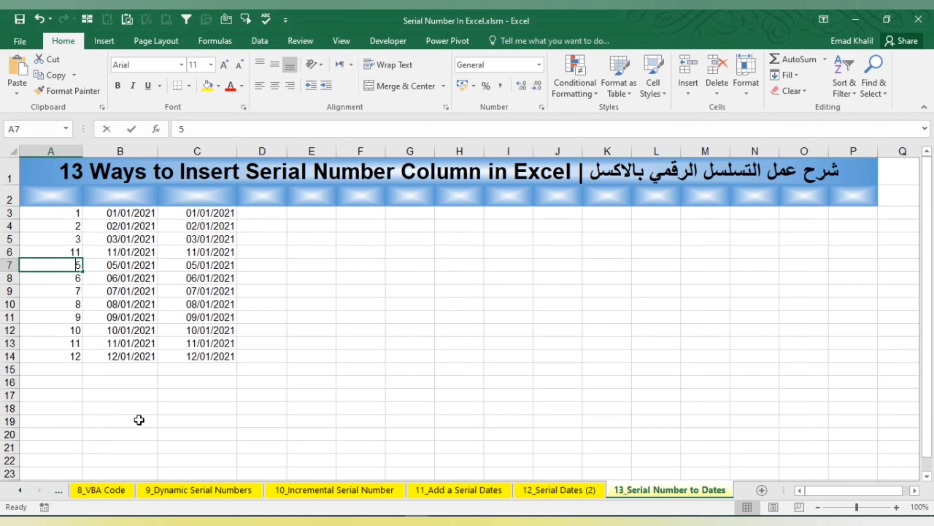
{"action": "type", "text": "12"}
{"action": "key", "text": "Return"}
{"action": "key", "text": "Up"}
{"action": "key", "text": "Up"}
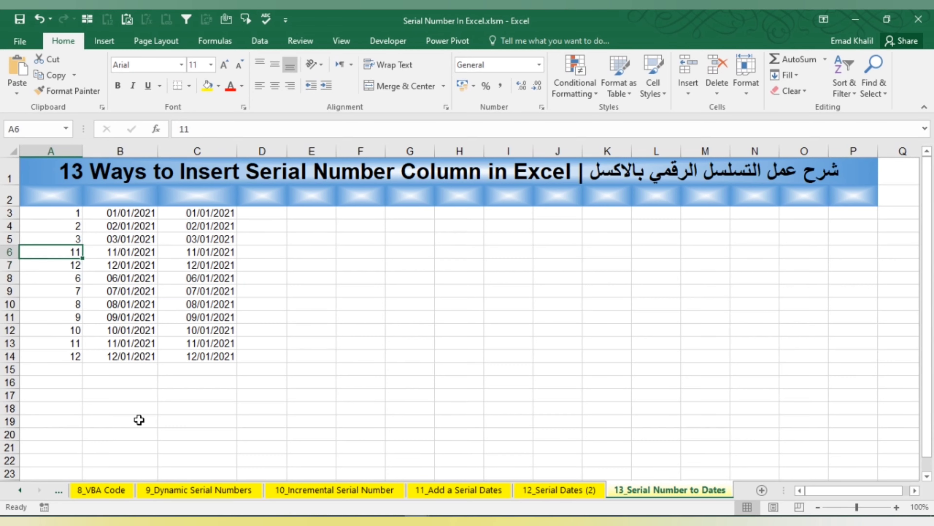
{"action": "key", "text": "Right"}
{"action": "key", "text": "Right"}
{"action": "key", "text": "Up"}
{"action": "key", "text": "Up"}
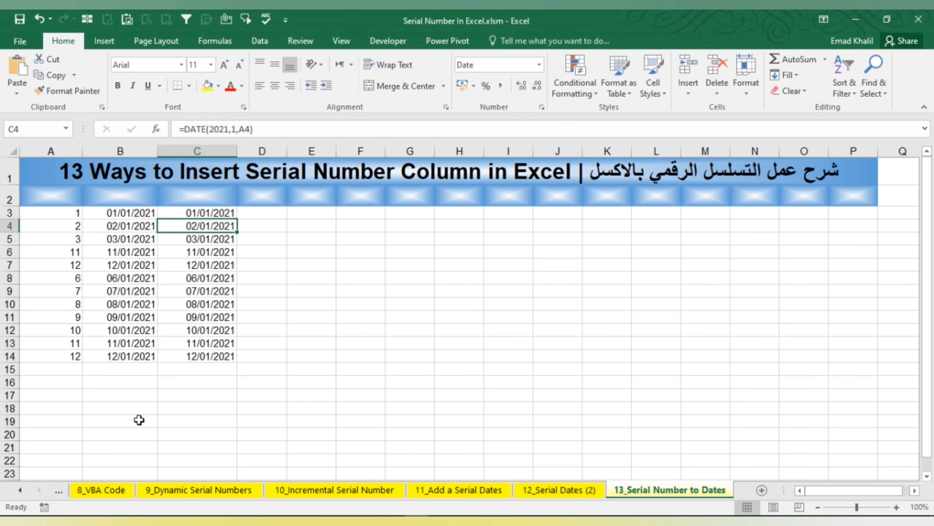
{"action": "key", "text": "Up"}
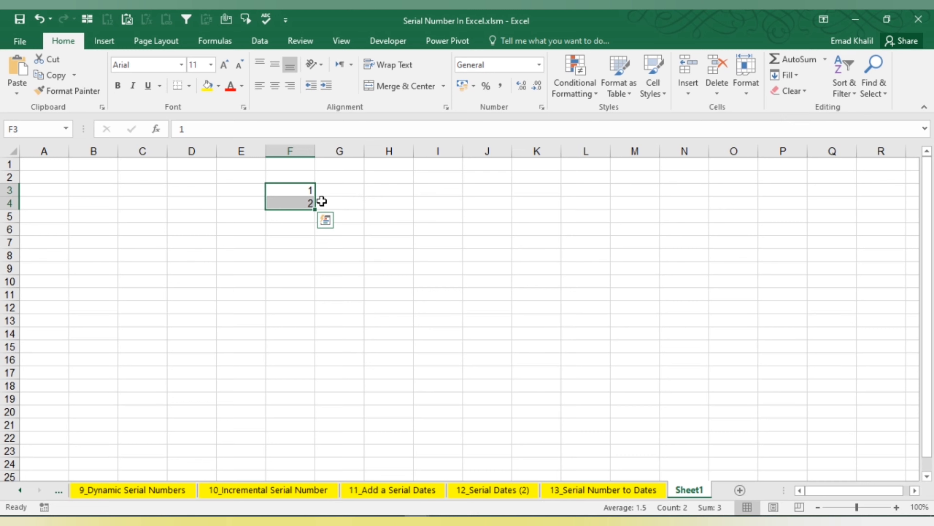
- Right-drag the 1 and 2 in F3:F4 down to F18 to list the fill choices
{"action": "right_click", "coordinate": [322, 201]}
{"action": "mouse_move", "coordinate": [286, 192]}
{"action": "left_mouse_down"}
{"action": "mouse_move", "coordinate": [315, 203]}
{"action": "mouse_move", "coordinate": [307, 394]}
{"action": "left_mouse_up"}
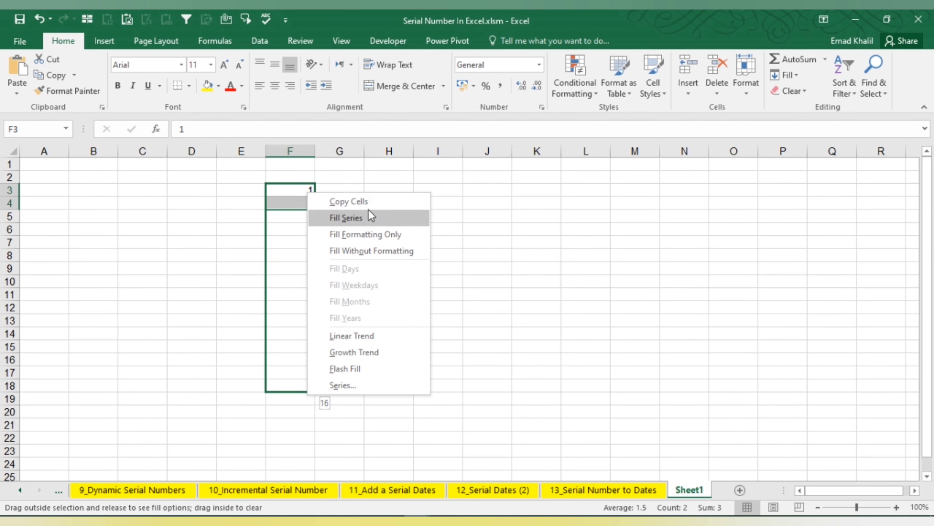